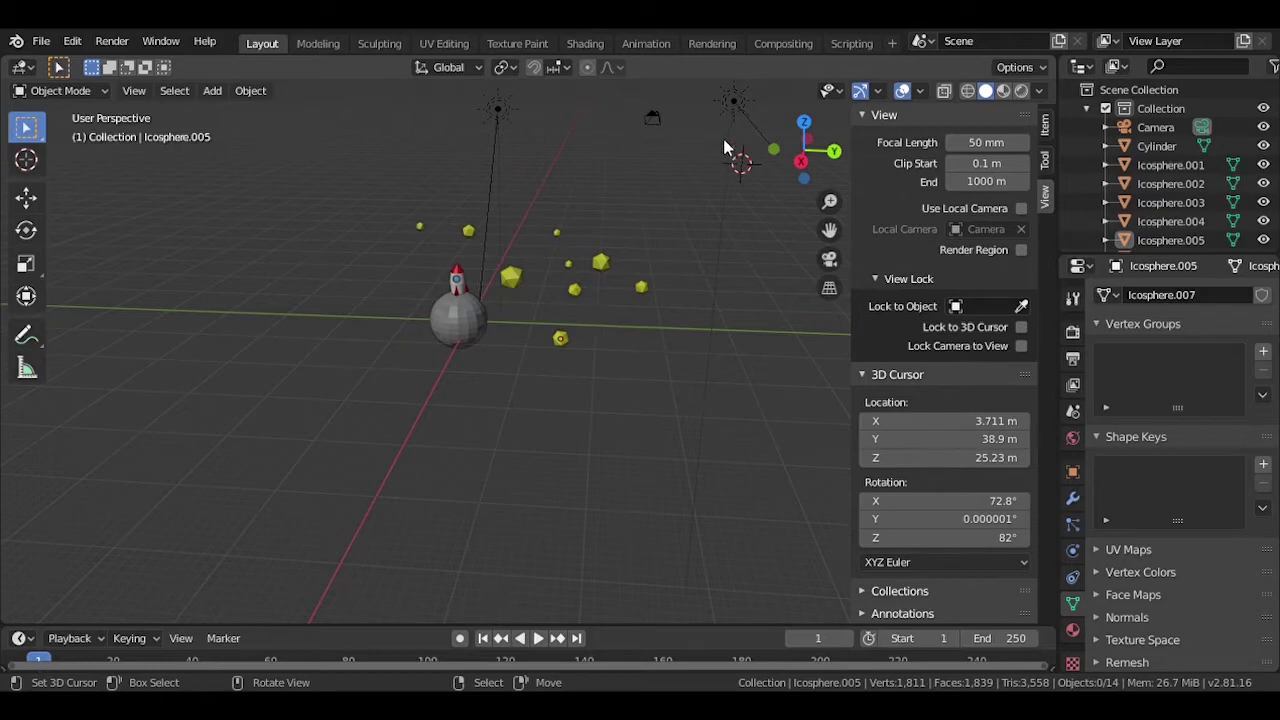
{"action": "middle_click_drag", "start_coordinate": [641, 326], "coordinate": [605, 390]}
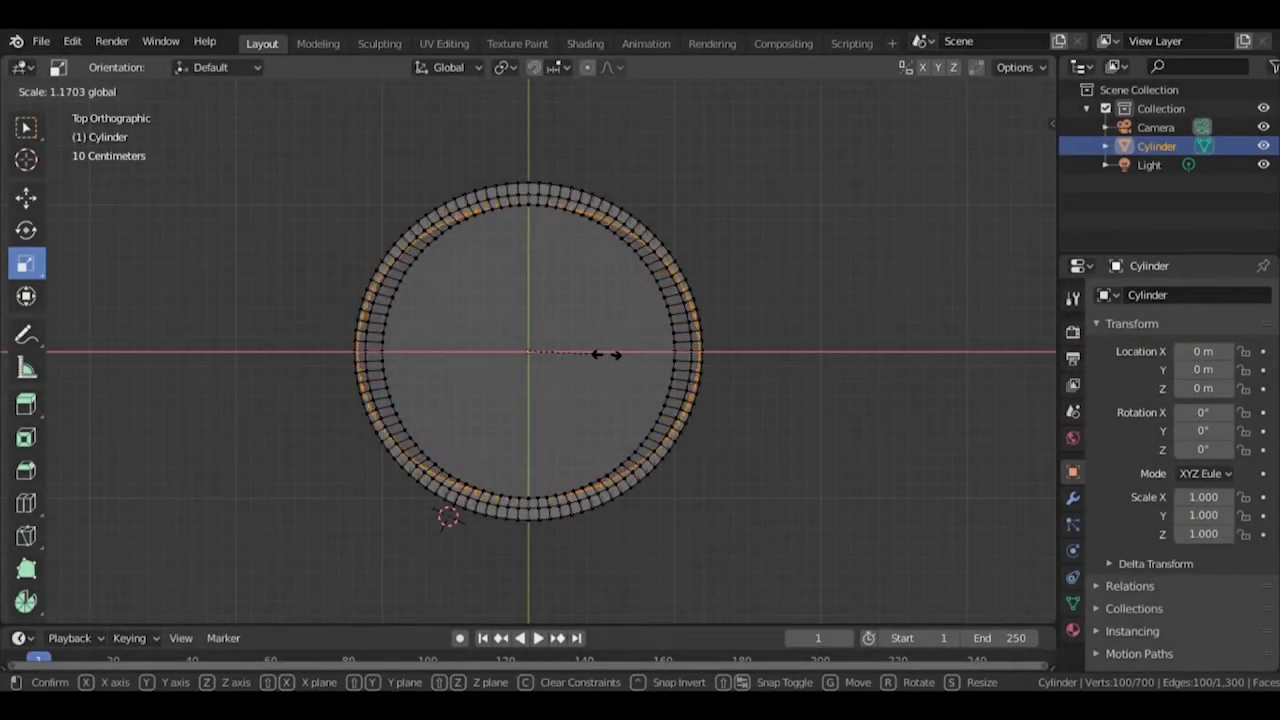
Scale the cylinder's selected middle edge loop outward by about 1.269 along X and to a matching width along Y
{"action": "left_click", "coordinate": [612, 354]}
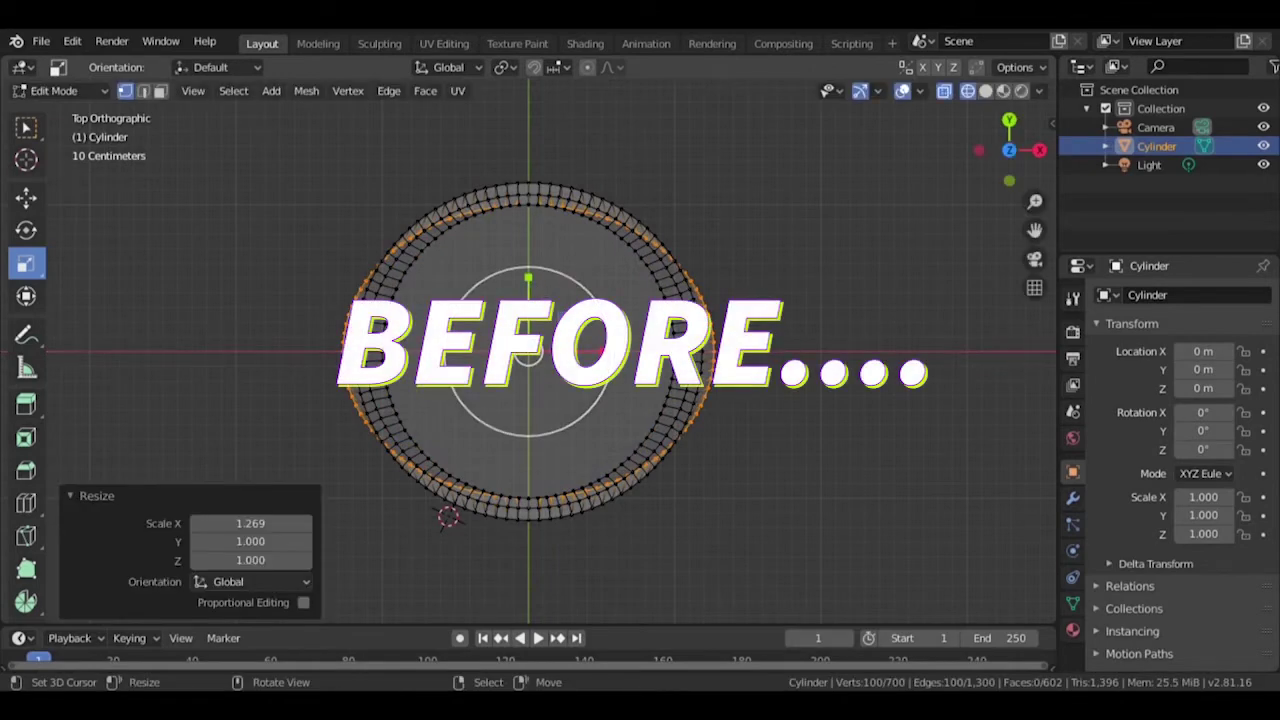
{"action": "key", "text": "s"}
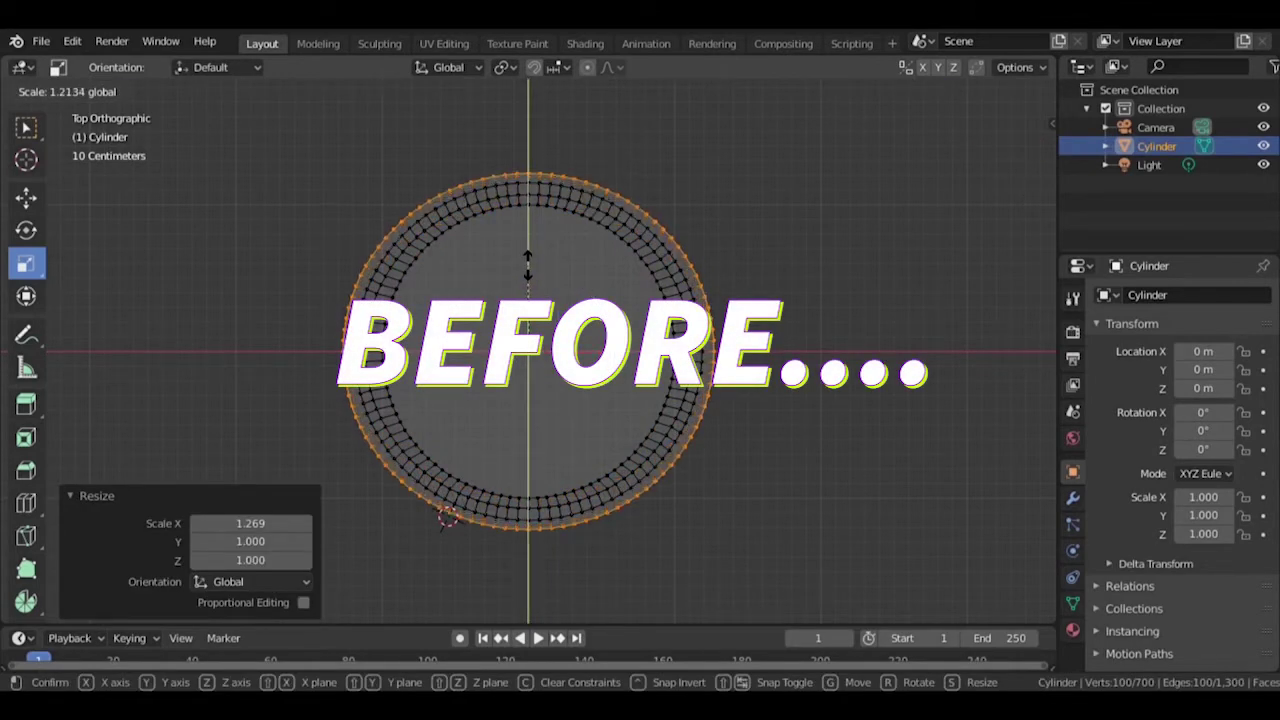
{"action": "left_click", "coordinate": [550, 280]}
{"action": "key", "text": "alt+a"}
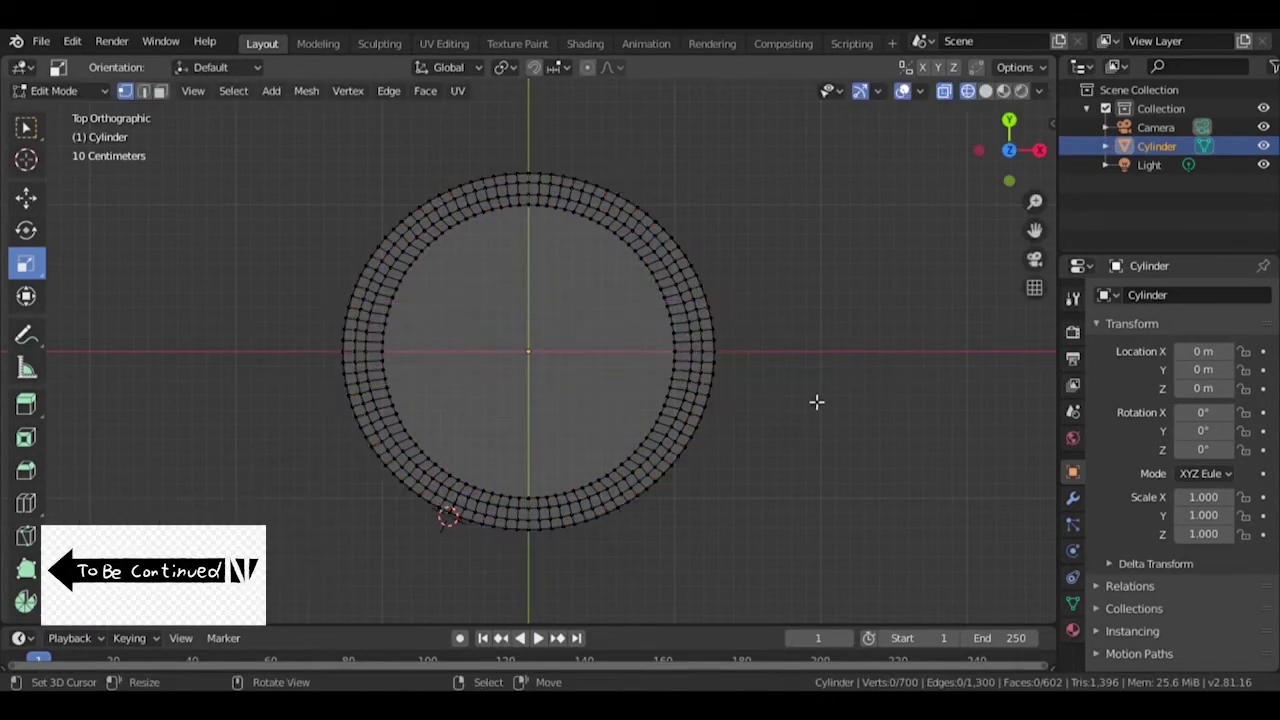
Inspect the bulged cylinder body from the side in perspective and switch the viewport to solid shading
{"action": "middle_click_drag", "start_coordinate": [818, 405], "coordinate": [721, 297]}
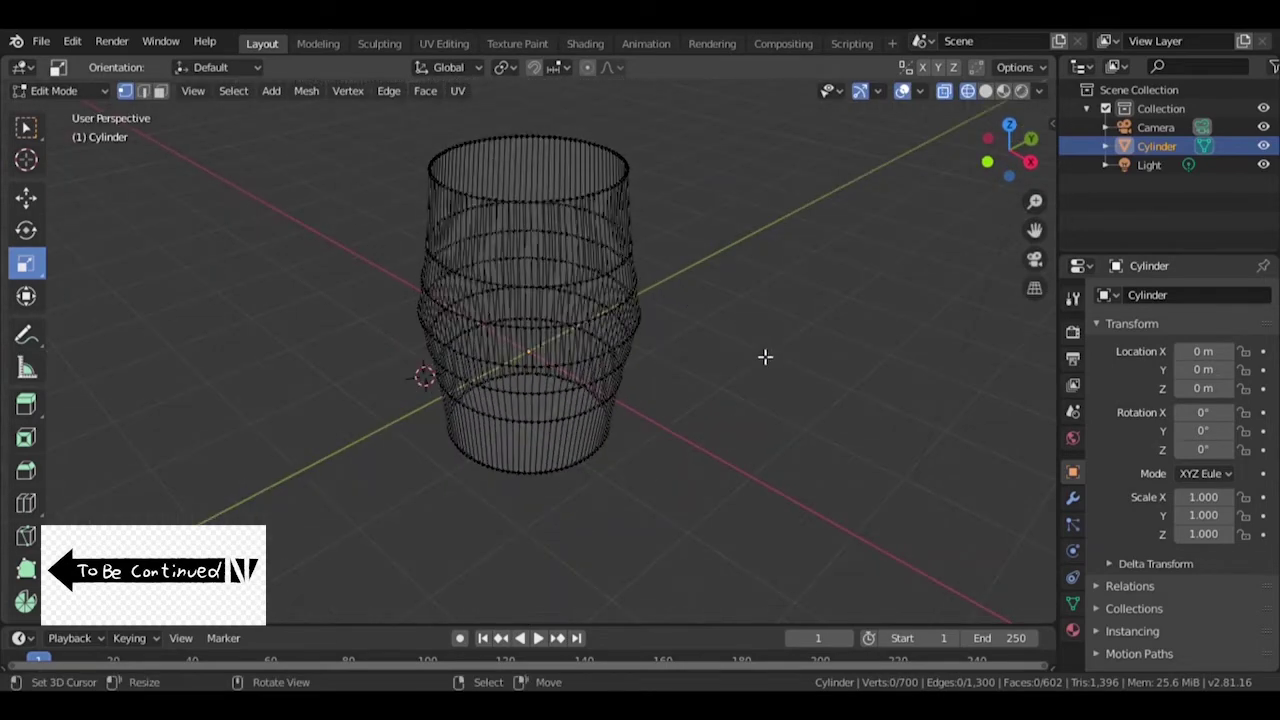
{"action": "middle_click_drag", "start_coordinate": [763, 357], "coordinate": [580, 320]}
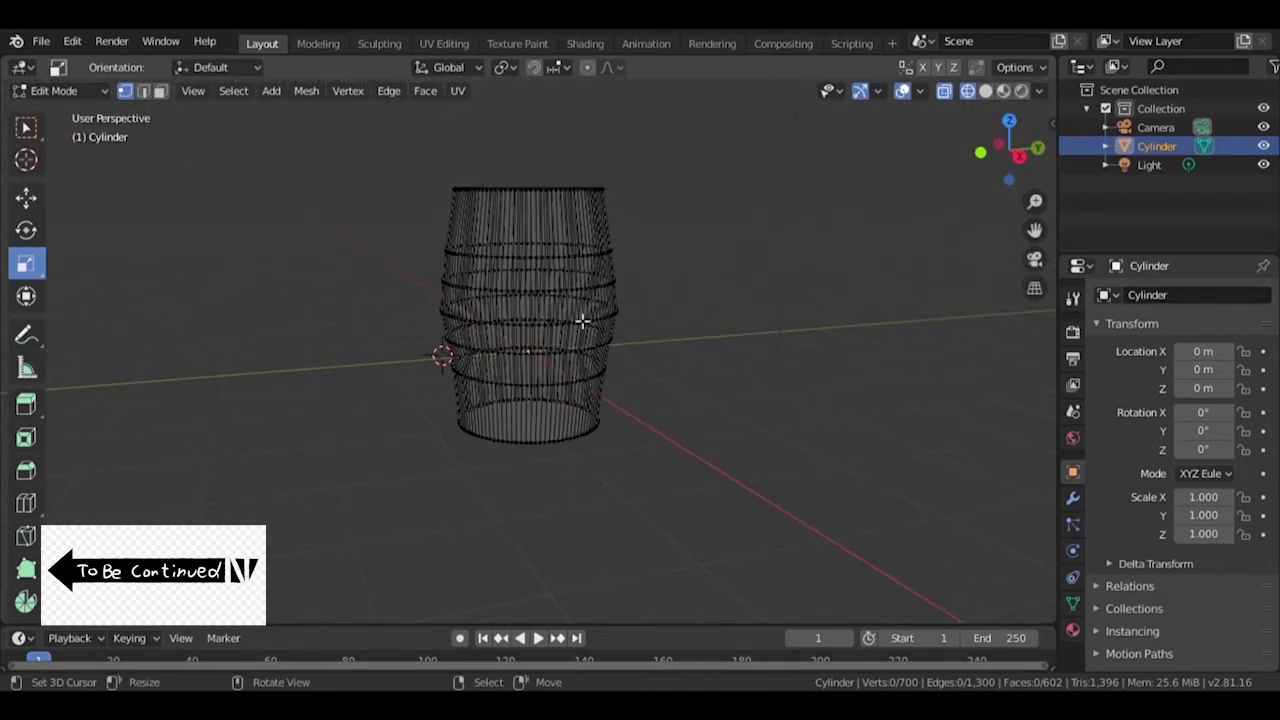
{"action": "left_click", "coordinate": [987, 91]}
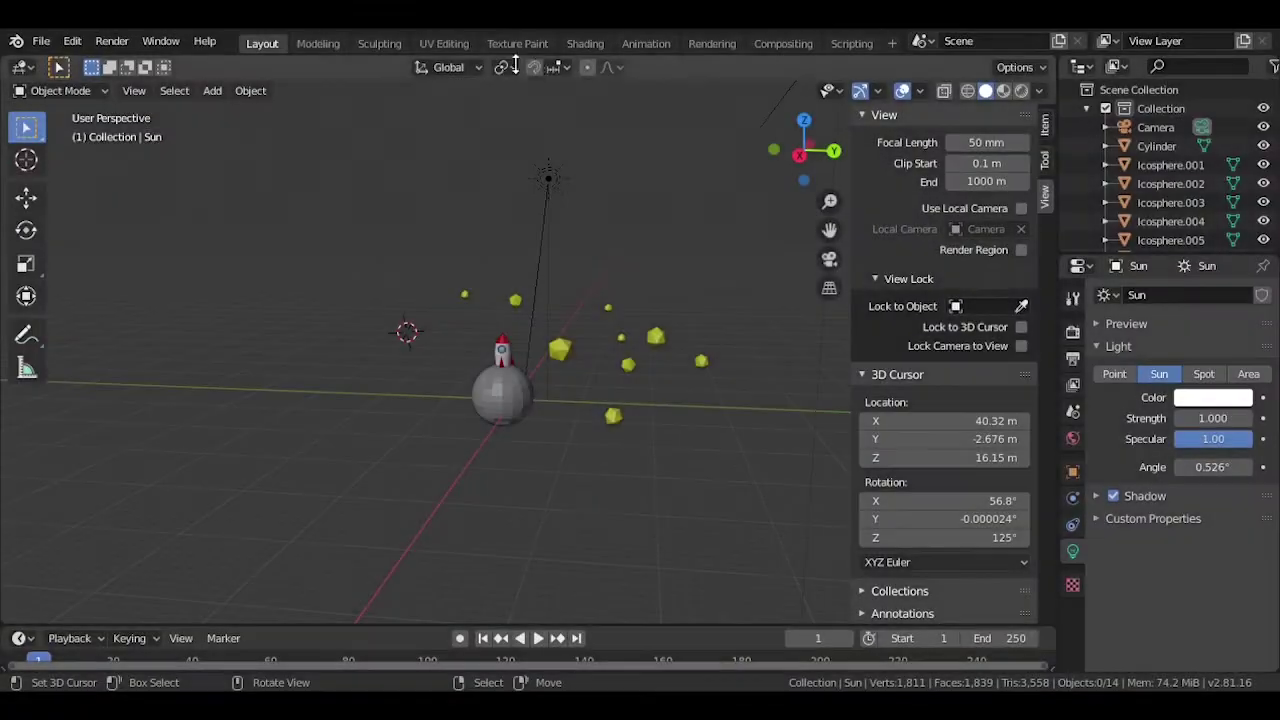
Switch to the Animation workspace and show the main viewport through the scene camera
{"action": "left_click", "coordinate": [645, 43]}
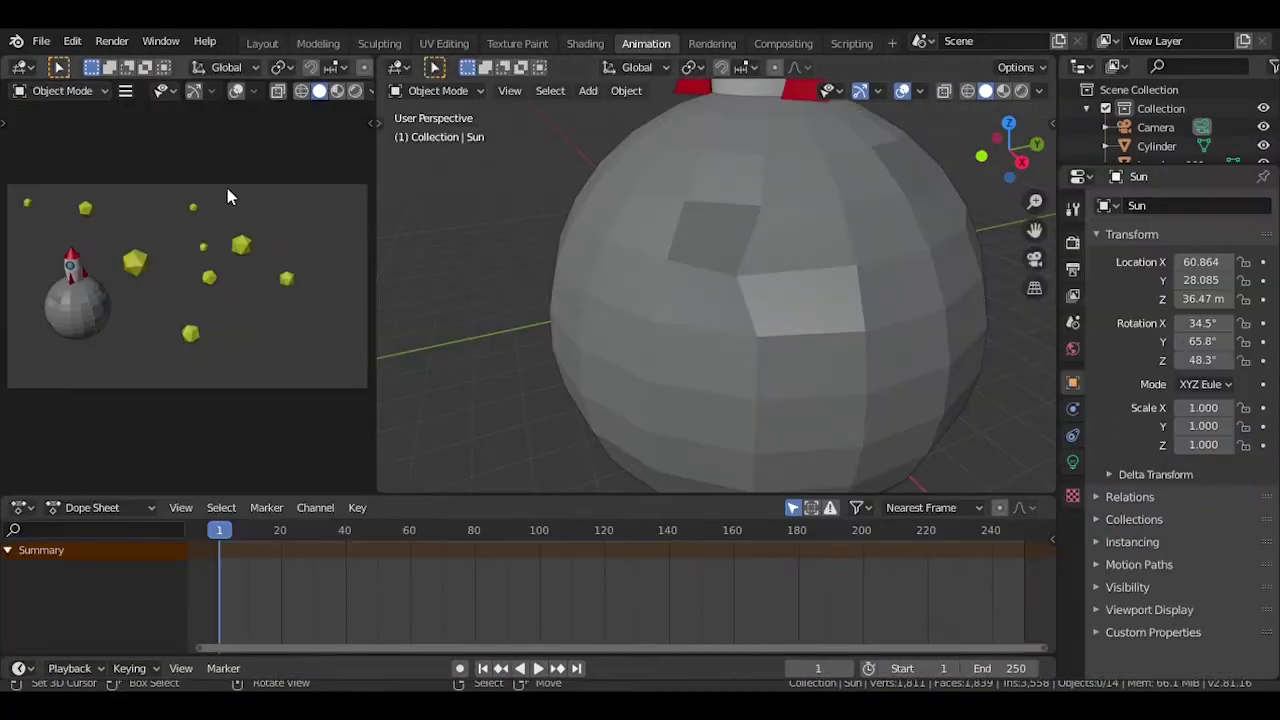
{"action": "left_click", "coordinate": [1035, 258]}
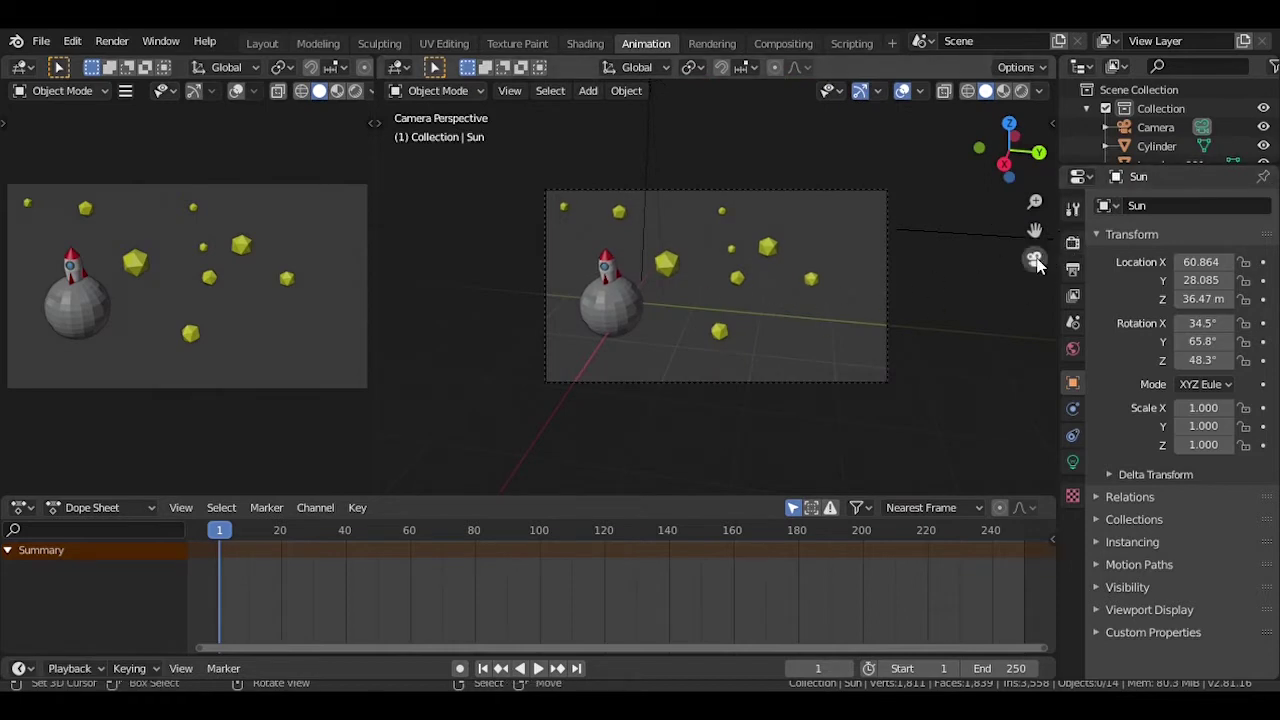
Enable Lock Camera to View for the main camera viewport and hide the viewport settings again
{"action": "key", "text": "n"}
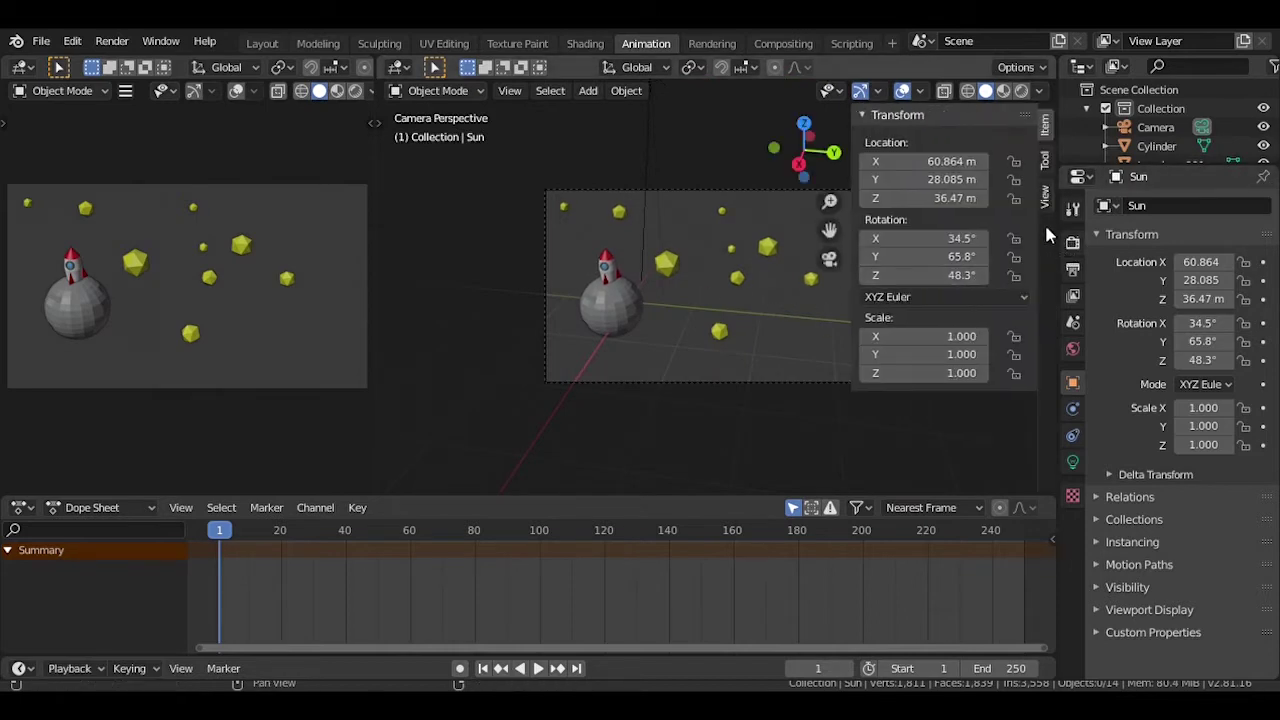
{"action": "left_click", "coordinate": [1045, 196]}
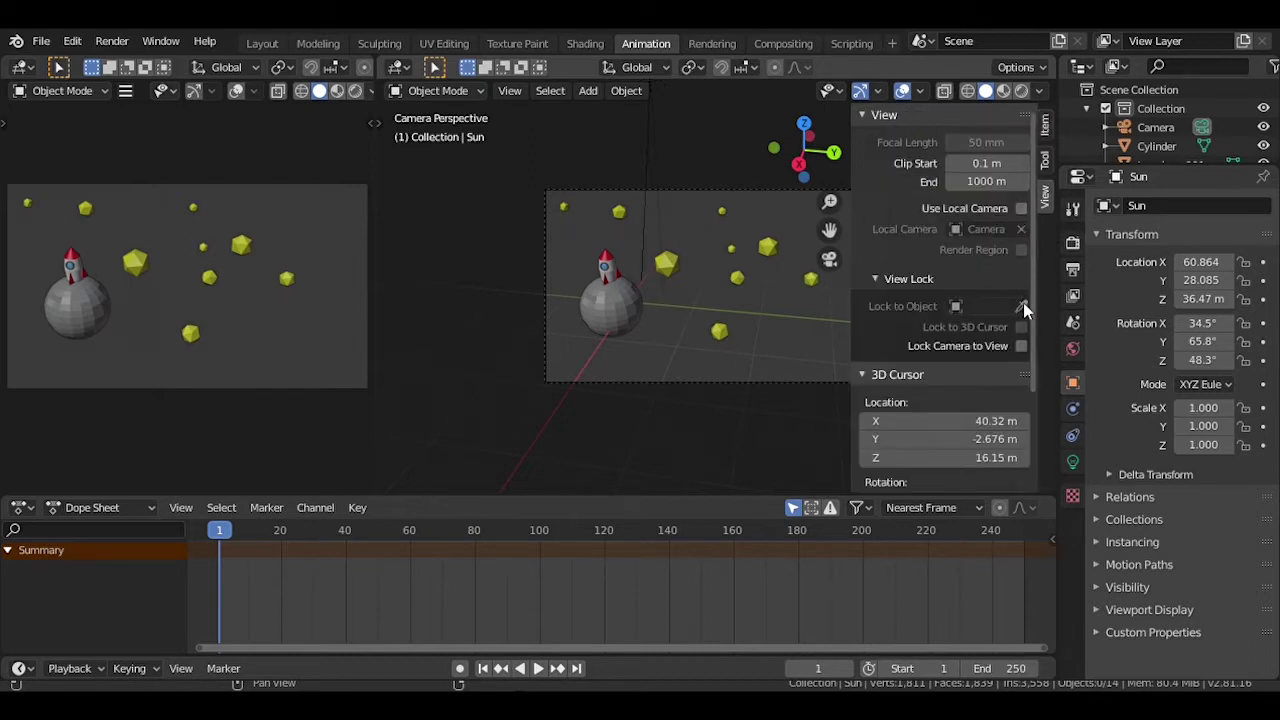
{"action": "right_click", "coordinate": [806, 330], "text": "shift"}
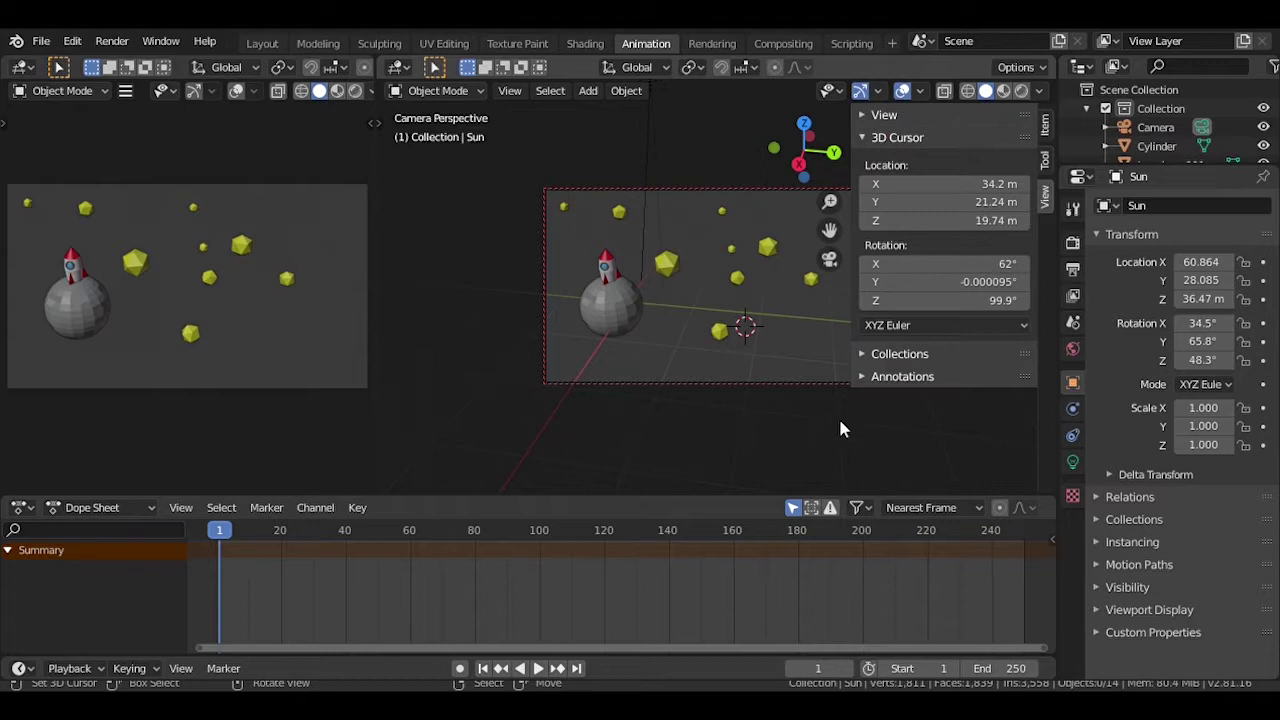
{"action": "key", "text": "n"}
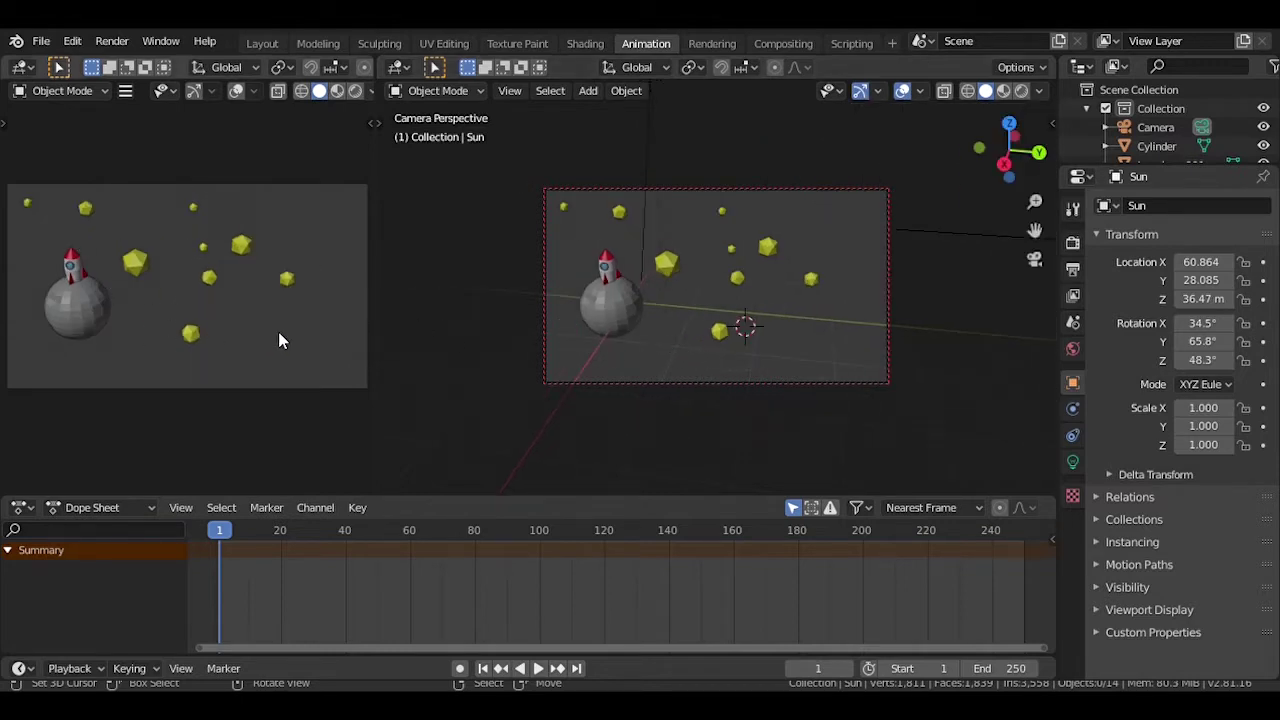
Rearrange the yellow icospheres beside the rocket and enlarge one near the lower right of the camera frame to a scale of about 2.504
{"action": "left_click", "coordinate": [673, 264]}
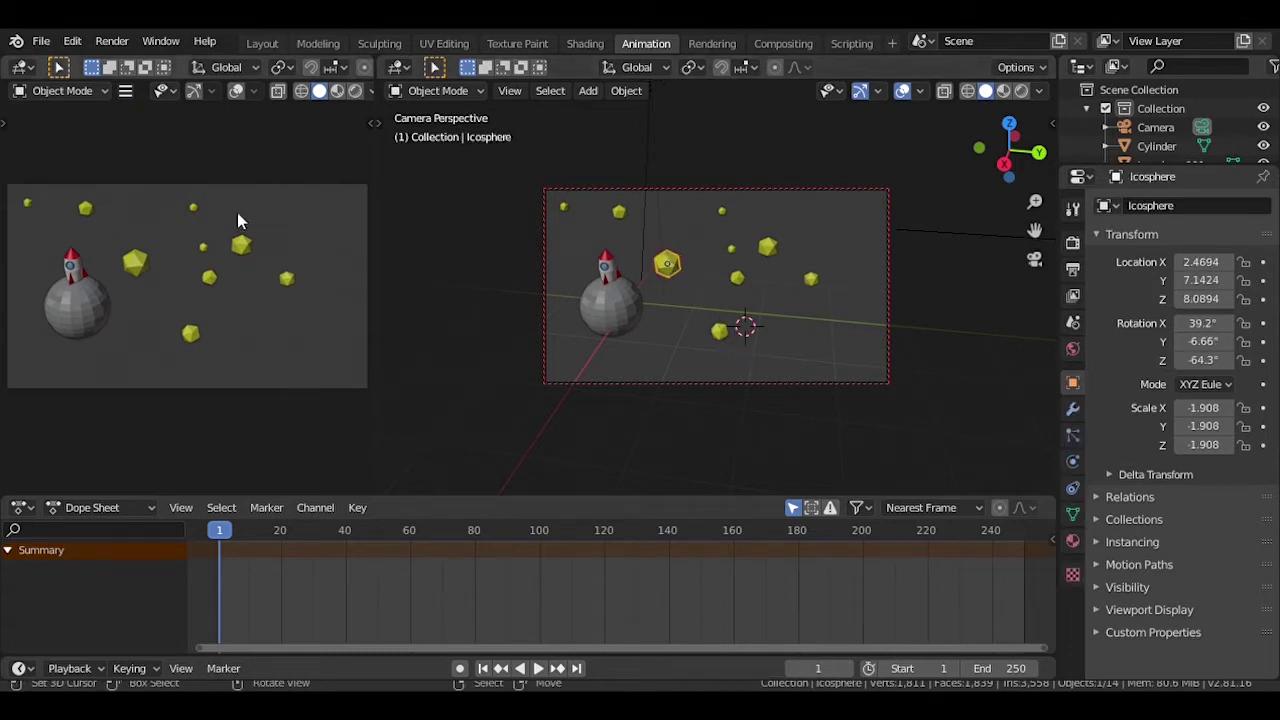
{"action": "key", "text": "t"}
{"action": "left_click", "coordinate": [26, 197]}
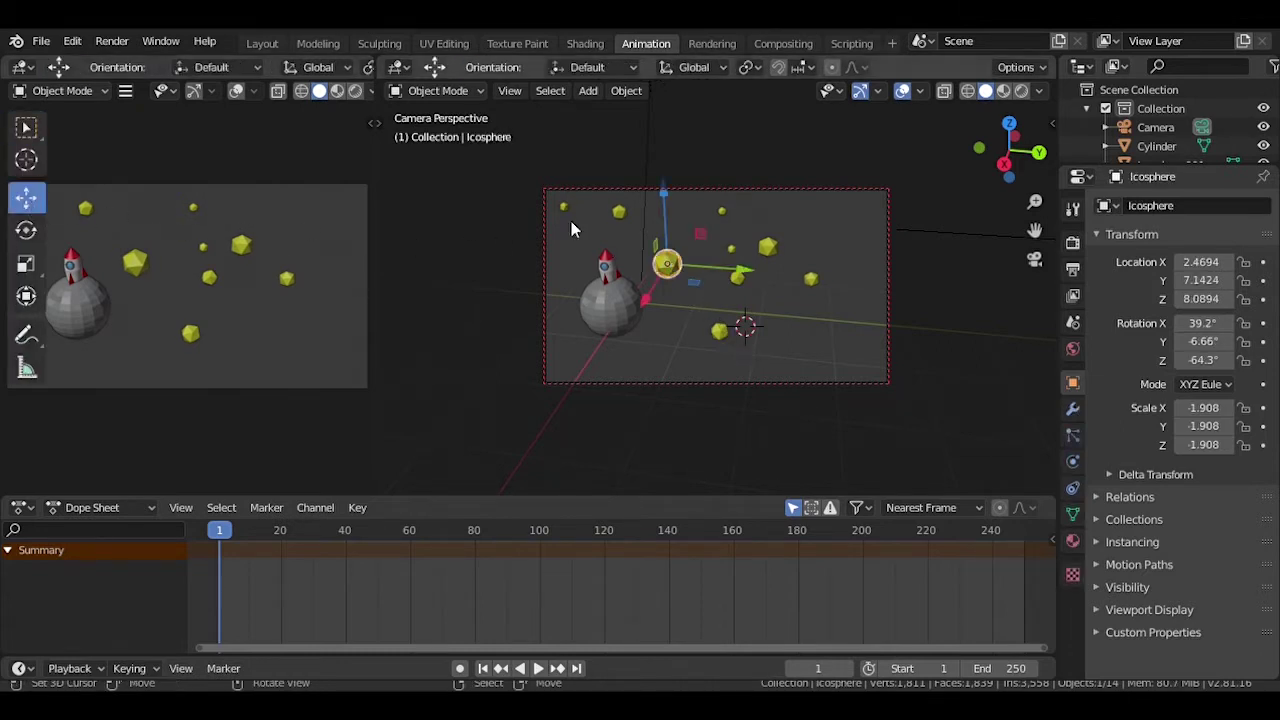
{"action": "mouse_move", "coordinate": [666, 266]}
{"action": "left_mouse_down"}
{"action": "mouse_move", "coordinate": [700, 263]}
{"action": "mouse_move", "coordinate": [689, 260]}
{"action": "left_mouse_up"}
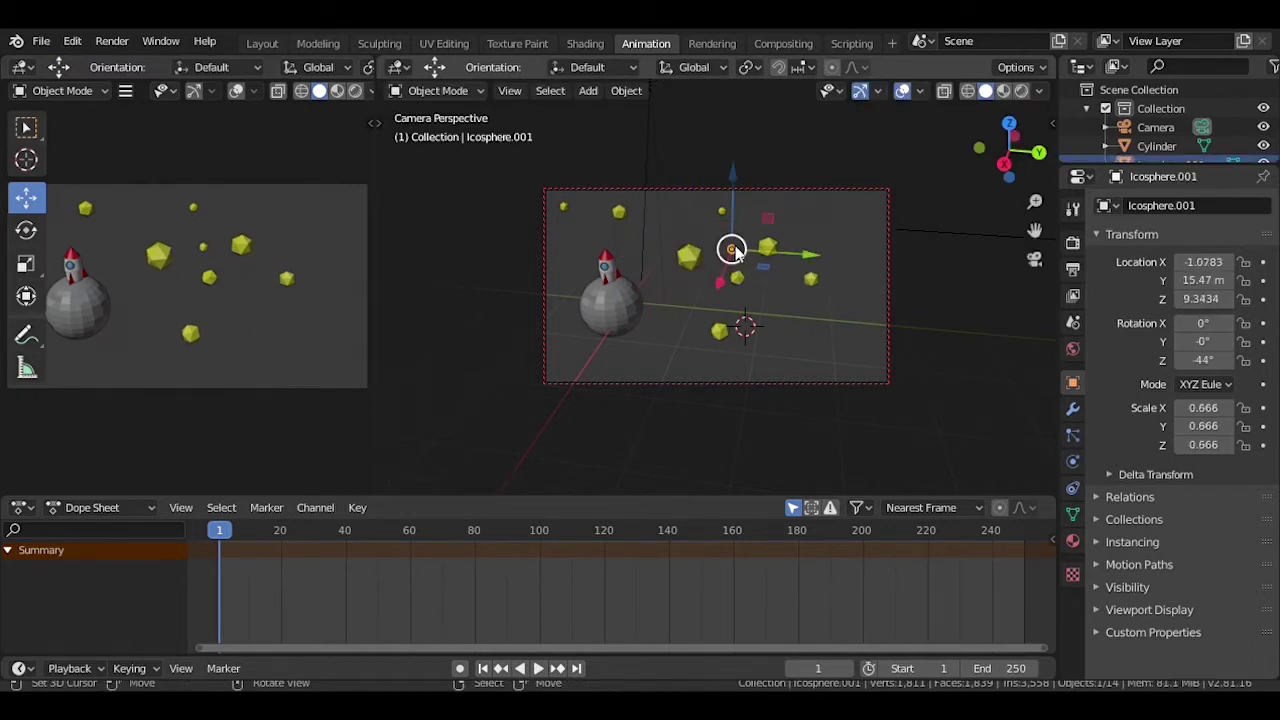
{"action": "key", "text": "w"}
{"action": "key", "text": "t"}
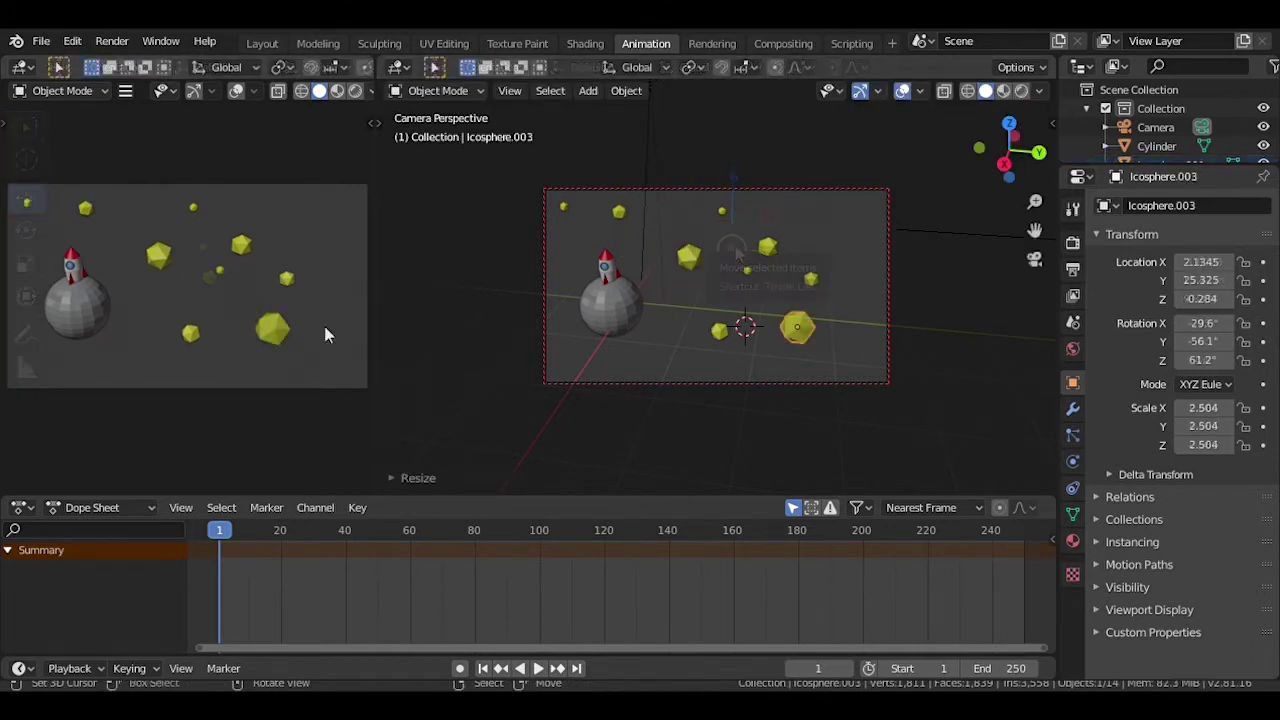
Enable auto keying and raise the rocket above the planet to a Z location of about 7.67 m at frame 1
{"action": "left_click", "coordinate": [636, 341]}
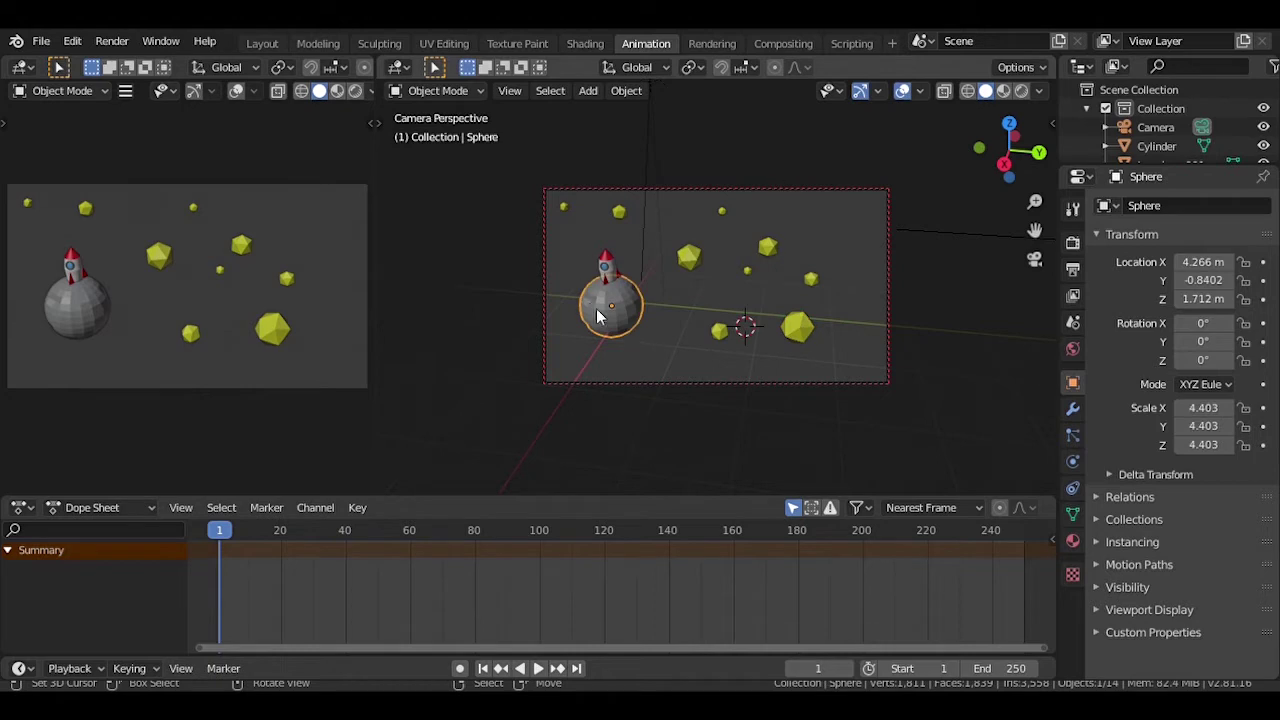
{"action": "left_click", "coordinate": [607, 268]}
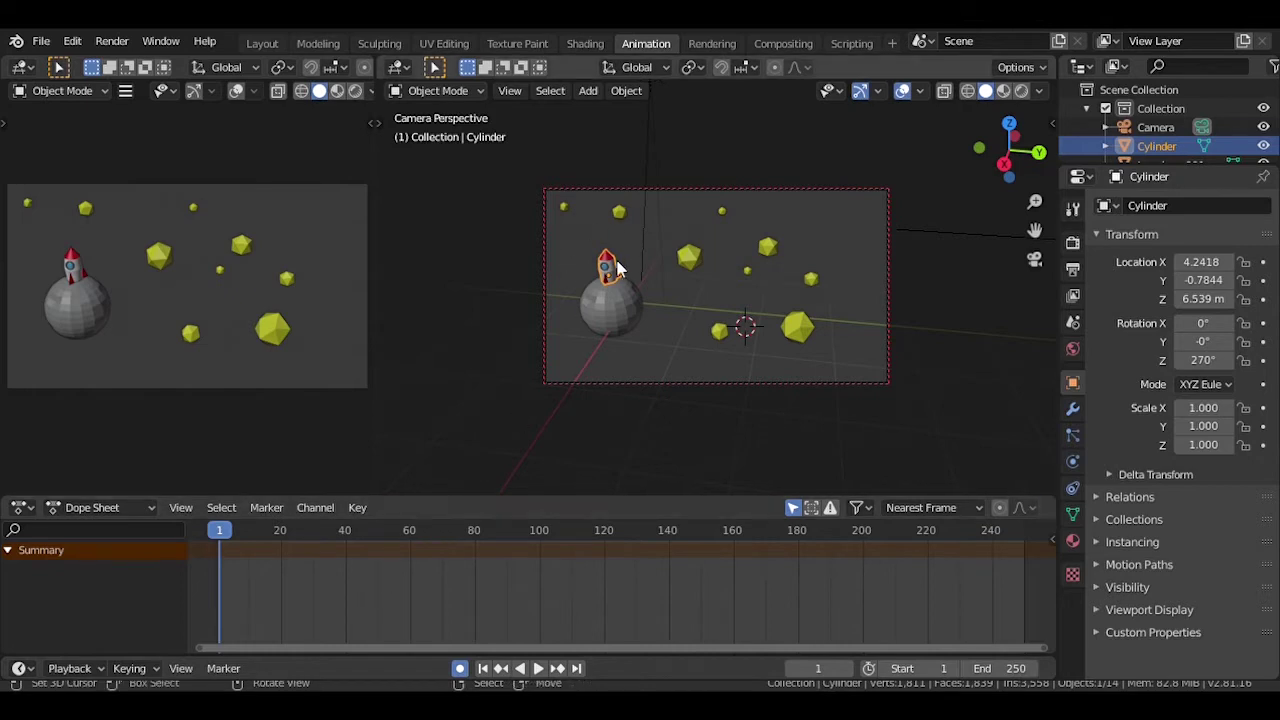
{"action": "key", "text": "t"}
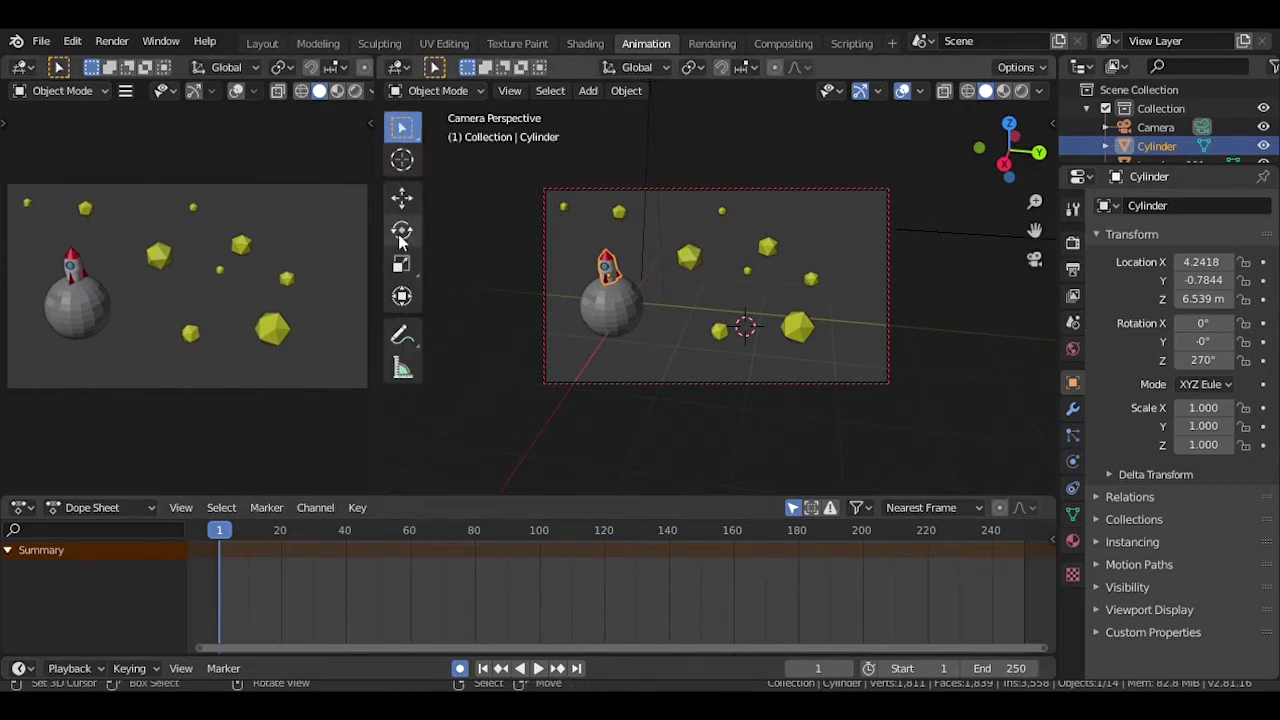
{"action": "left_click", "coordinate": [401, 199]}
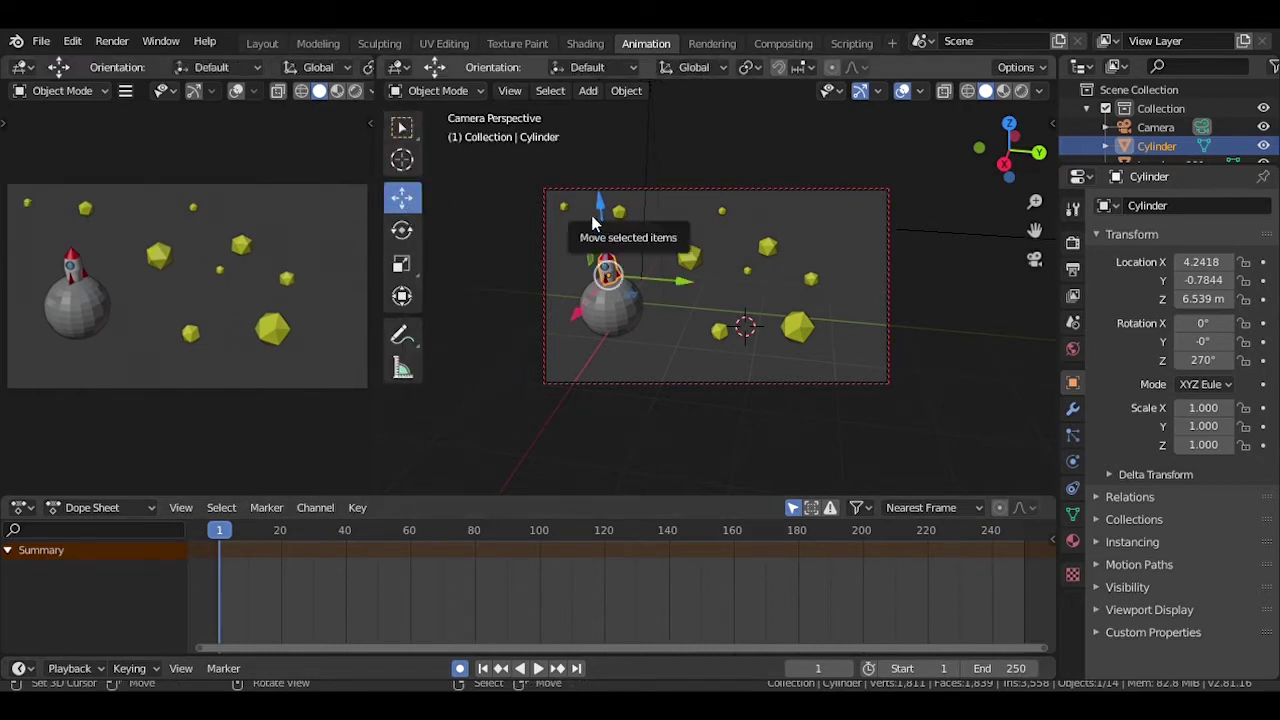
{"action": "left_click_drag", "start_coordinate": [600, 212], "coordinate": [607, 212]}
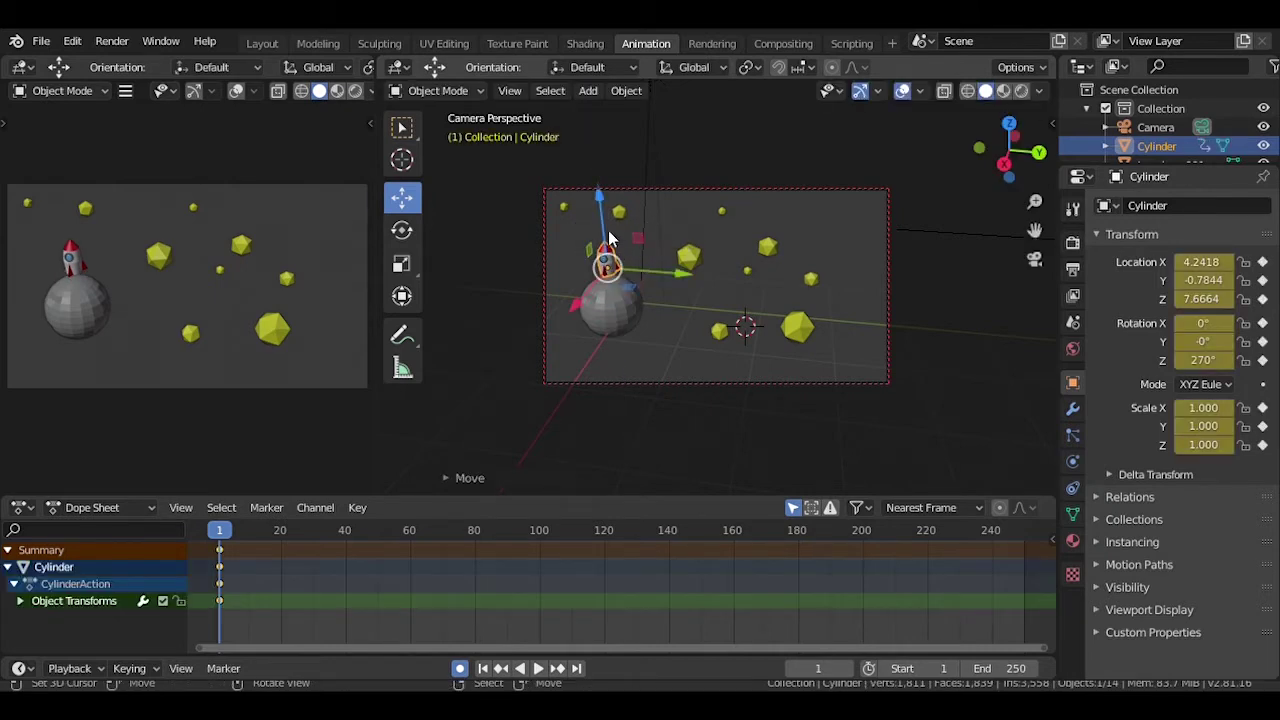
Tilt the rocket to a Y rotation of about -10.8° at frame 1
{"action": "left_click", "coordinate": [401, 230]}
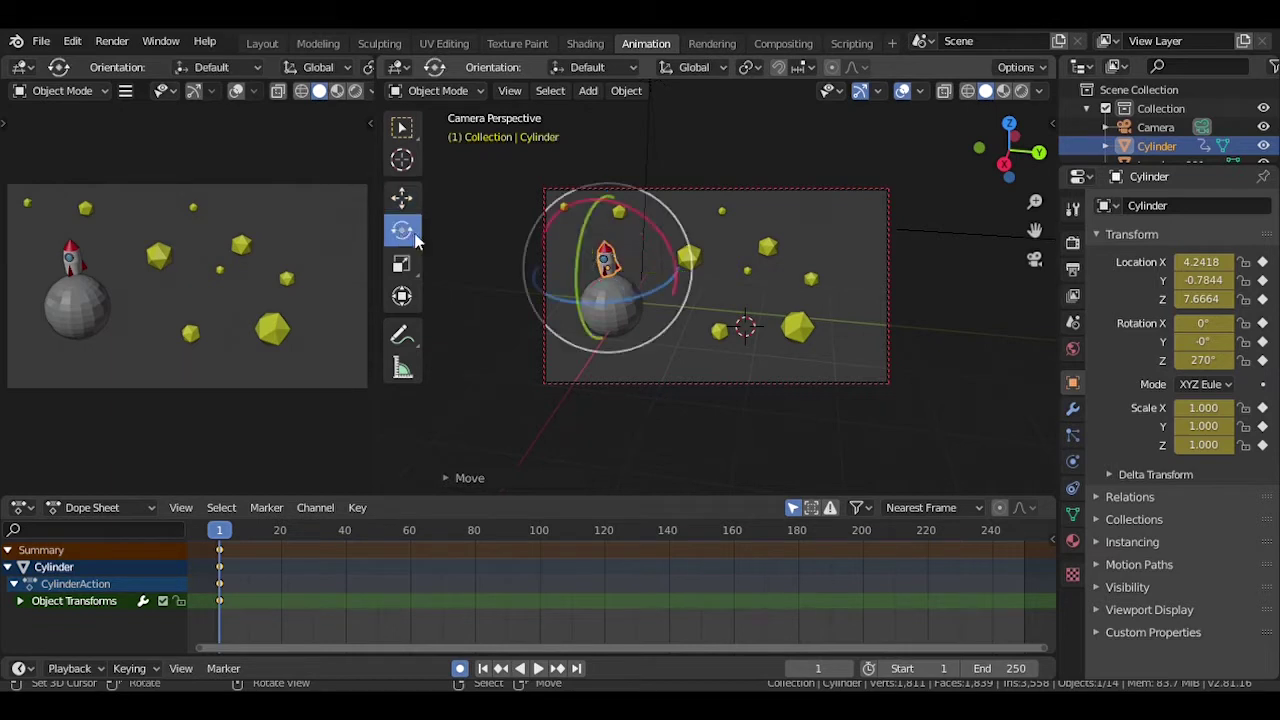
{"action": "left_click_drag", "start_coordinate": [625, 211], "coordinate": [640, 210]}
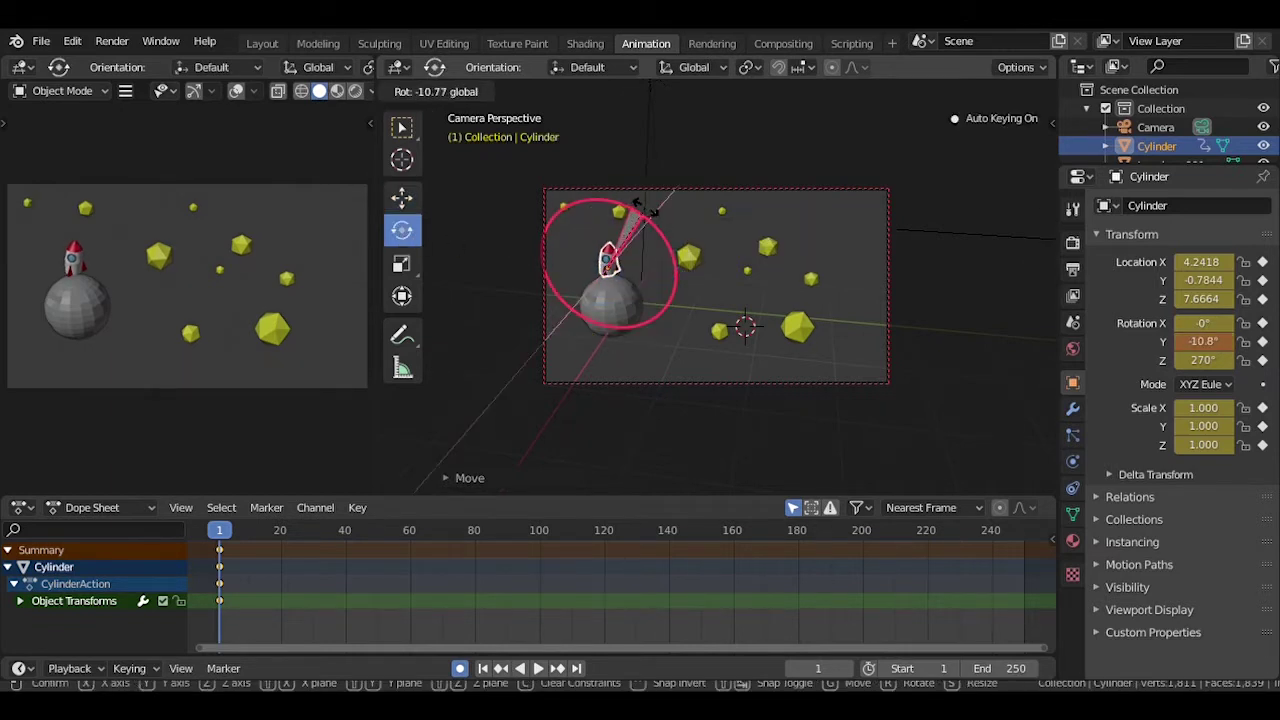
{"action": "left_click_drag", "start_coordinate": [643, 205], "coordinate": [643, 205]}
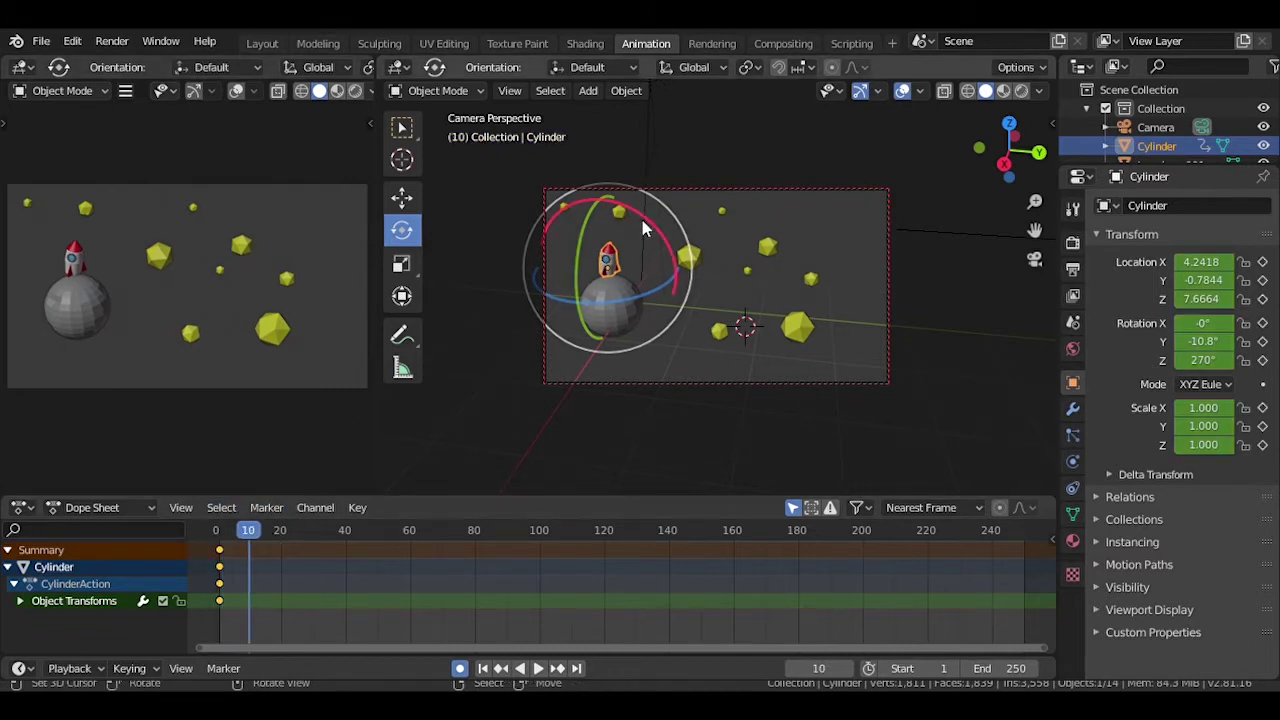
Keyframe the rocket at frame 10, moved to about Y 1.17 m, Z 9.6 m and tilted to about -25.7° on Y
{"action": "left_click", "coordinate": [402, 200]}
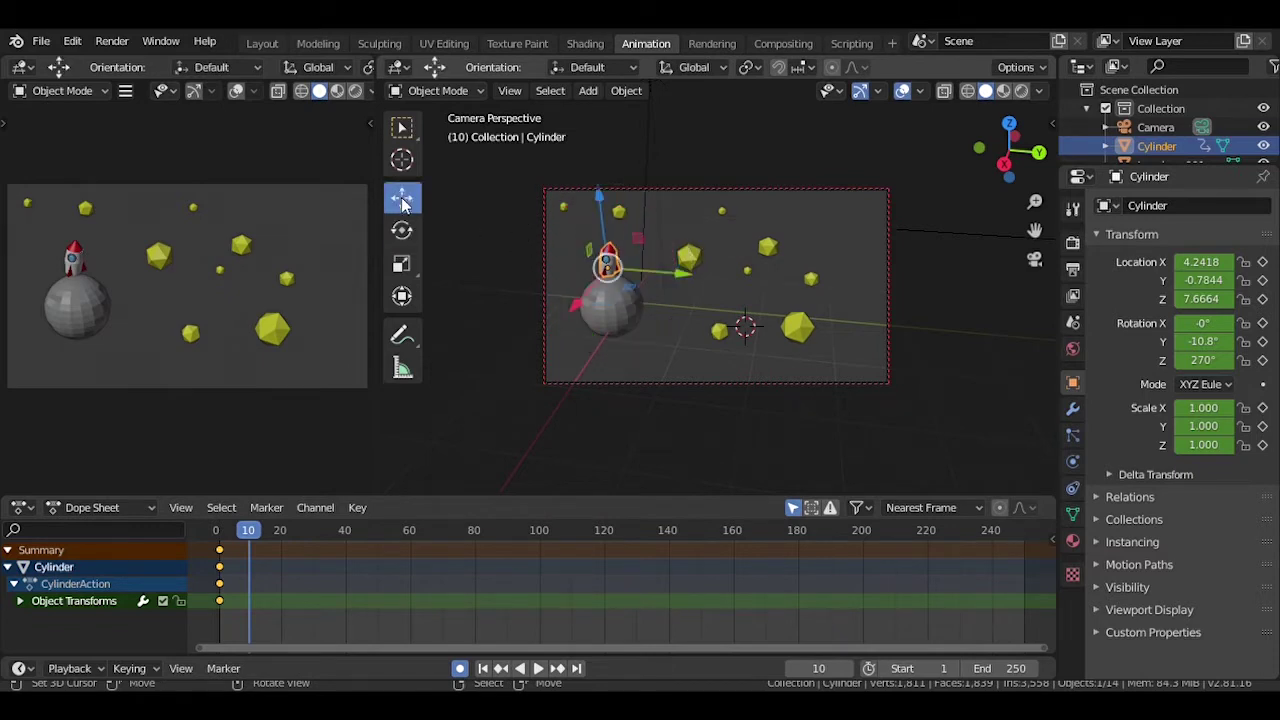
{"action": "left_click_drag", "start_coordinate": [597, 210], "coordinate": [686, 258]}
{"action": "left_click", "coordinate": [402, 230]}
{"action": "left_click", "coordinate": [412, 200]}
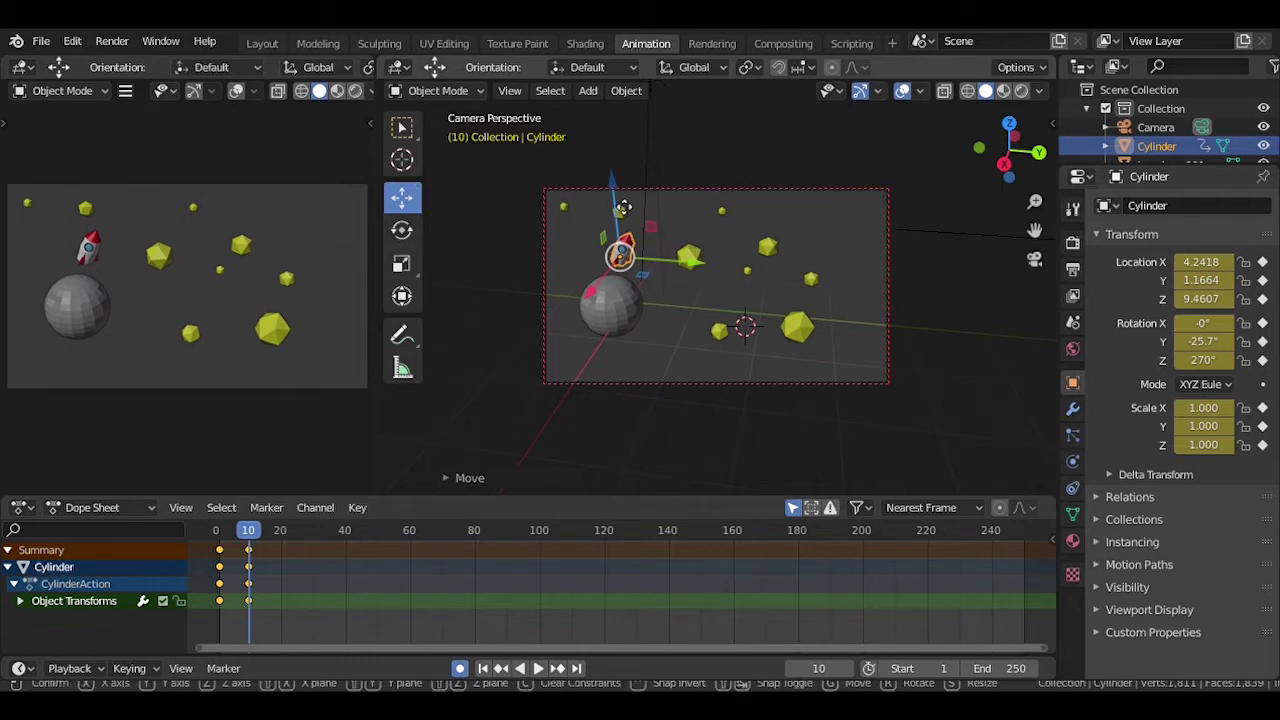
{"action": "left_click_drag", "start_coordinate": [612, 186], "coordinate": [611, 176]}
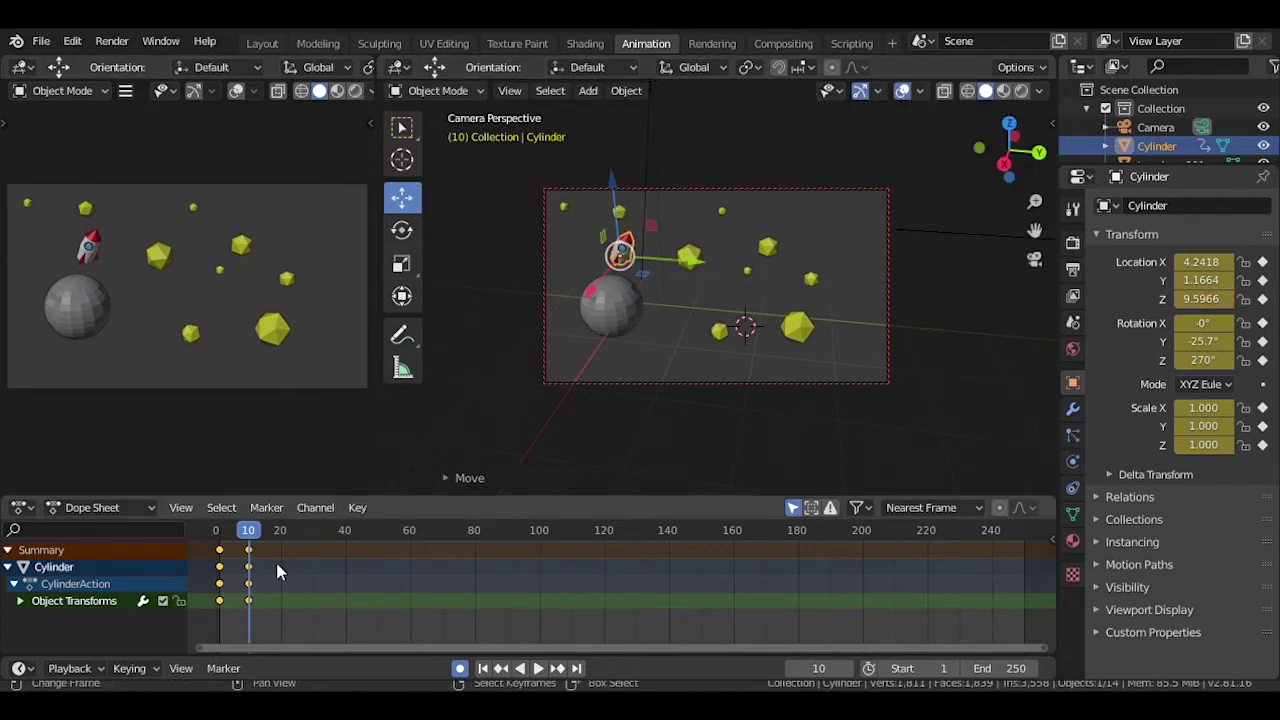
Keyframe the rocket at frames 15 and 20, reaching about Y 5.11 m, Z 12.2 m with rotation of about -21.5°, -45.8°, 305°
{"action": "key", "text": "Right"}
{"action": "key", "text": "Right"}
{"action": "key", "text": "Right"}
{"action": "key", "text": "Right"}
{"action": "key", "text": "Right"}
{"action": "key", "text": "Right"}
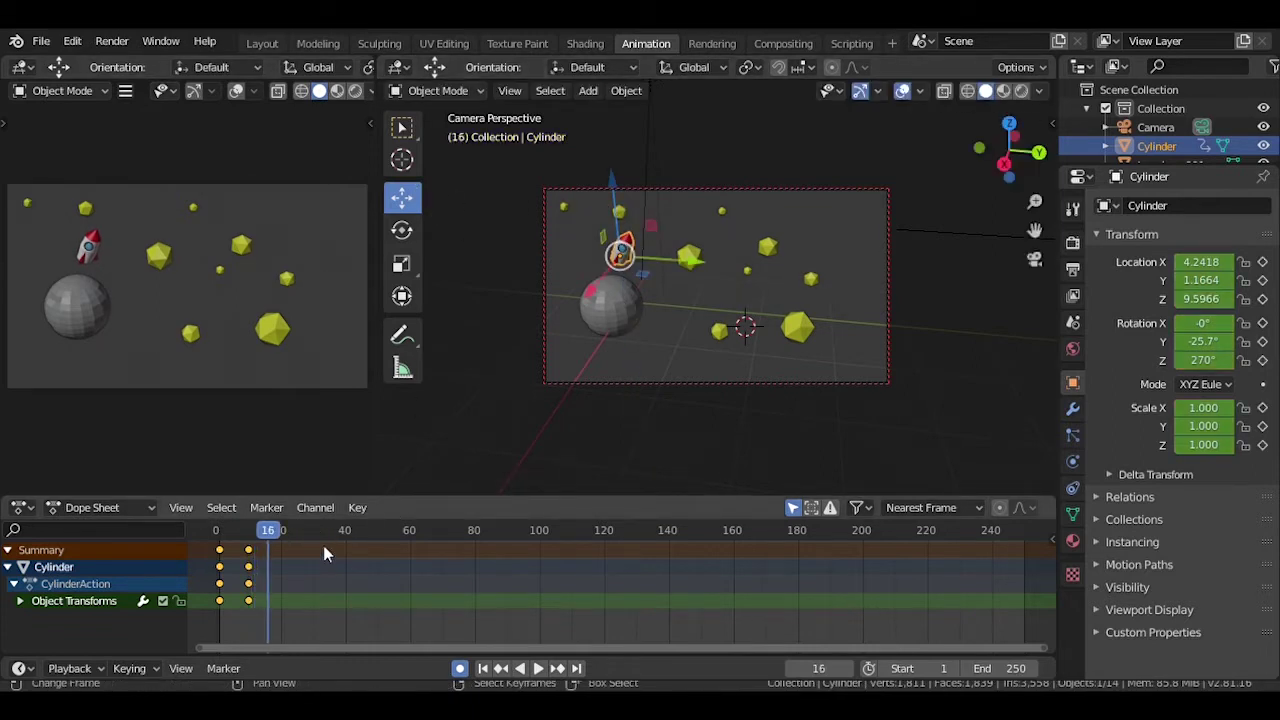
{"action": "key", "text": "Left"}
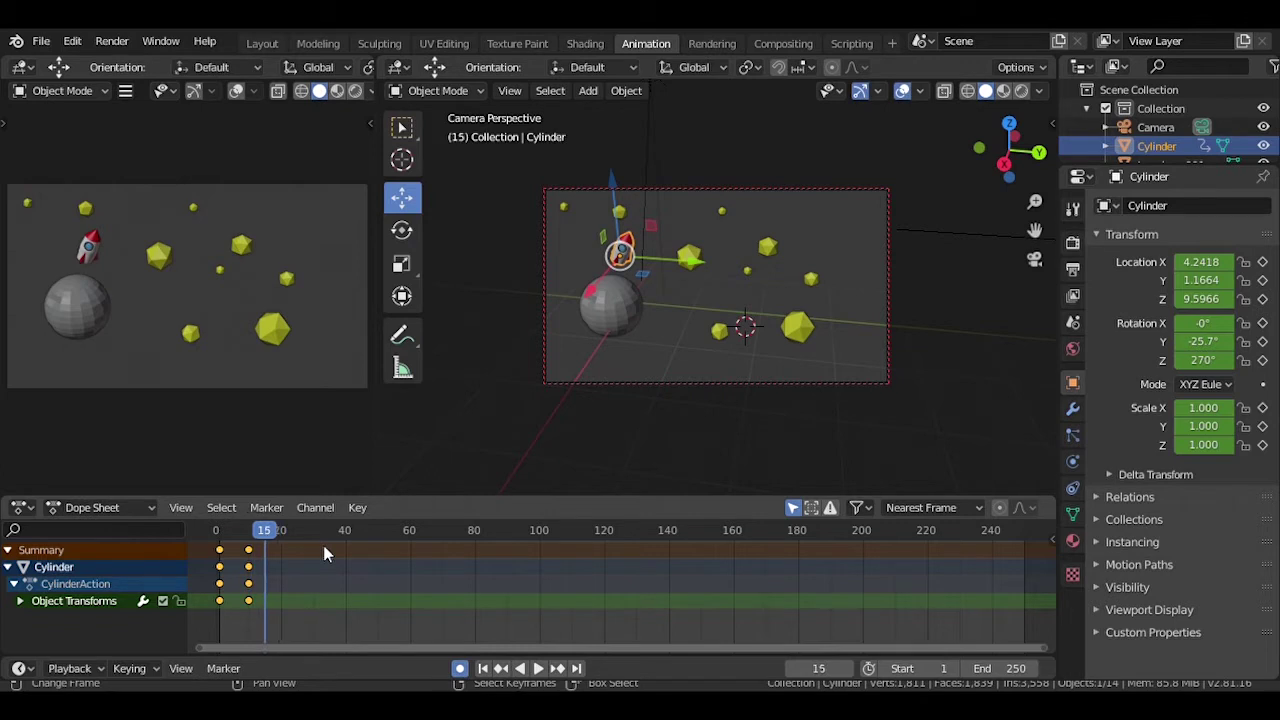
{"action": "left_click_drag", "start_coordinate": [621, 252], "coordinate": [783, 297]}
{"action": "left_click", "coordinate": [401, 229]}
{"action": "left_click_drag", "start_coordinate": [660, 179], "coordinate": [630, 164]}
{"action": "left_click", "coordinate": [402, 198]}
{"action": "left_click_drag", "start_coordinate": [706, 241], "coordinate": [719, 243]}
Keyframe the rocket at frame 30, moved to about Y 10 m, Z 14.39 m and rotated to about -64.1°, -64.8°, 341°
{"action": "key", "text": "Right"}
{"action": "key", "text": "Right"}
{"action": "key", "text": "Right"}
{"action": "key", "text": "Right"}
{"action": "key", "text": "Right"}
{"action": "key", "text": "Right"}
{"action": "key", "text": "Right"}
{"action": "key", "text": "Right"}
{"action": "key", "text": "Right"}
{"action": "key", "text": "Right"}
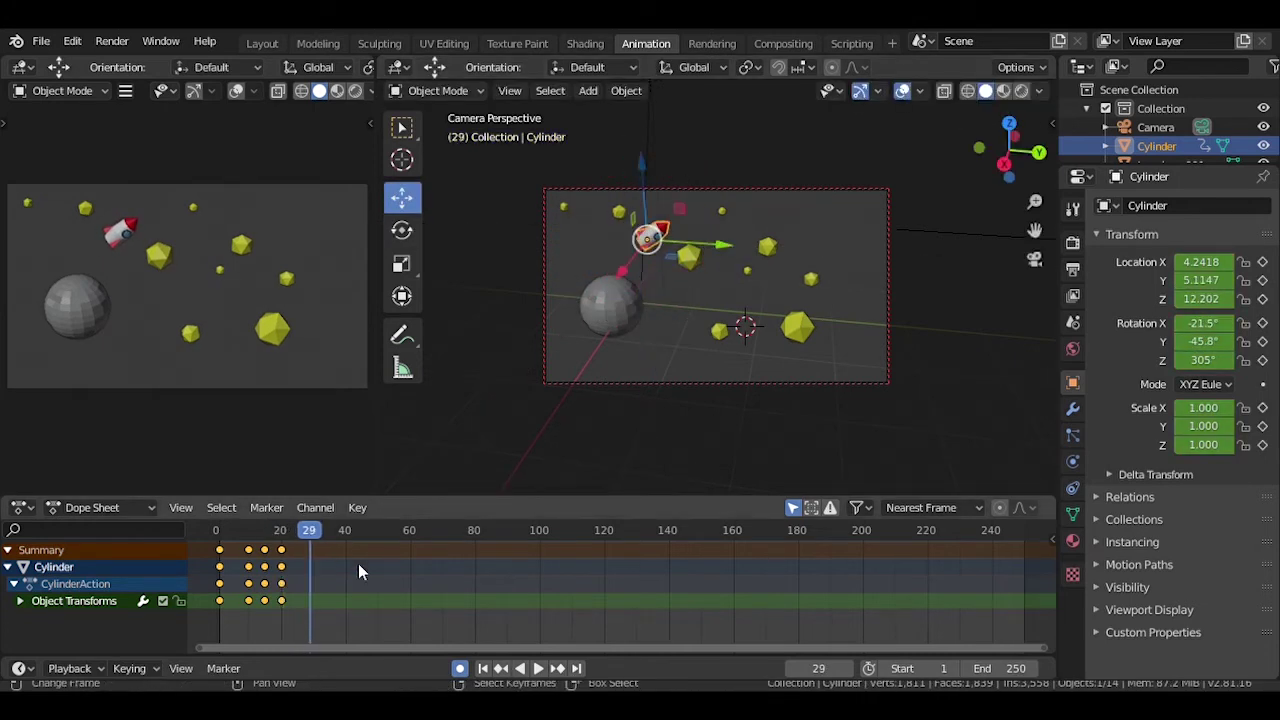
{"action": "left_click_drag", "start_coordinate": [648, 206], "coordinate": [600, 300]}
{"action": "left_click", "coordinate": [402, 230]}
Play the rocket animation from the first frame to check its motion
{"action": "left_click", "coordinate": [483, 668]}
{"action": "left_click", "coordinate": [537, 668]}
{"action": "left_click", "coordinate": [529, 668]}
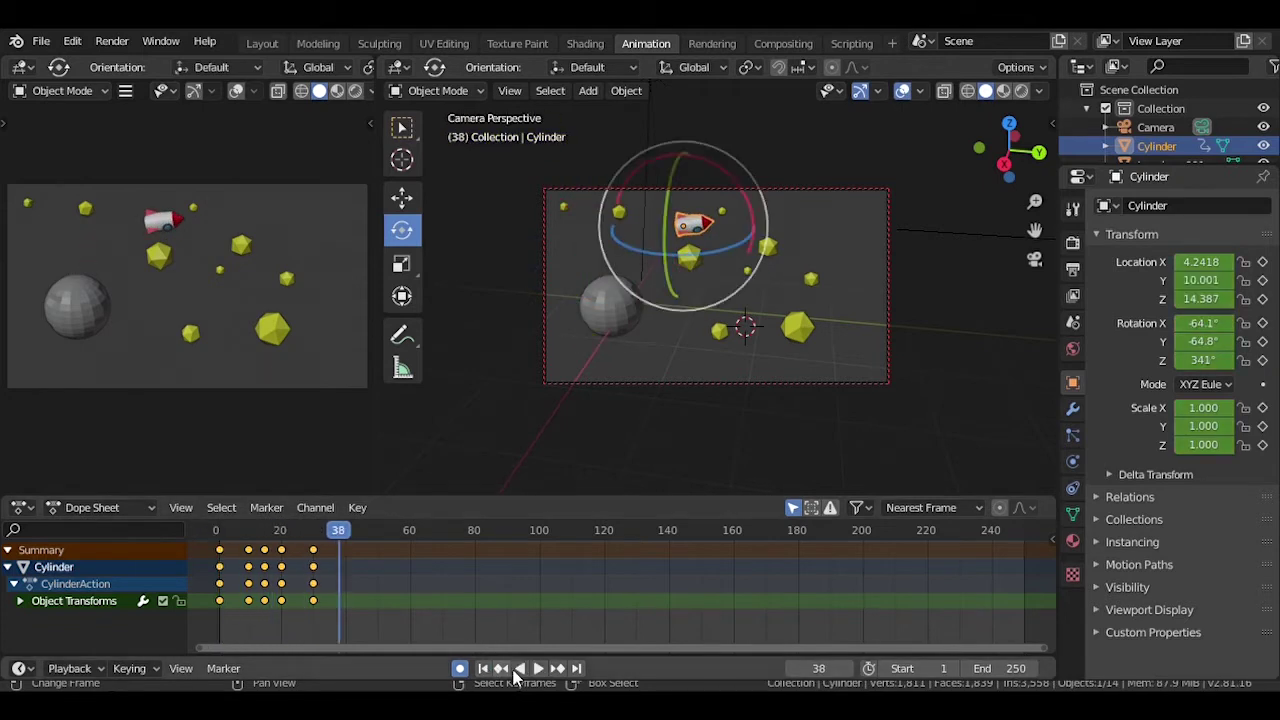
{"action": "left_click", "coordinate": [484, 668]}
{"action": "key", "text": "space"}
{"action": "key", "text": "space"}
Keyframe the rocket at frame 40, moved to about Y 20.19 m and turned downward to a rotation of about -156°, -35.7°, 420°
{"action": "left_click", "coordinate": [332, 531]}
{"action": "key", "text": "Right"}
{"action": "key", "text": "Right"}
{"action": "key", "text": "Right"}
{"action": "key", "text": "Right"}
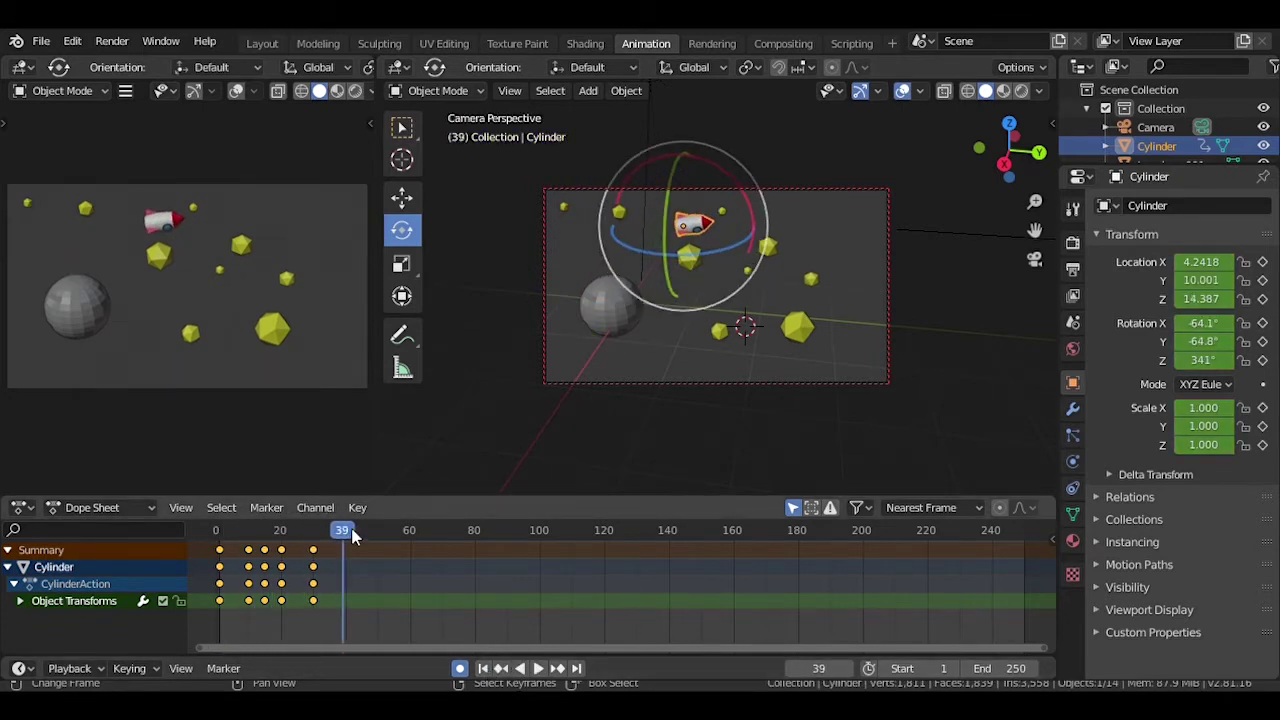
{"action": "left_click", "coordinate": [402, 197]}
{"action": "left_click_drag", "start_coordinate": [761, 231], "coordinate": [836, 236]}
{"action": "left_click", "coordinate": [402, 230]}
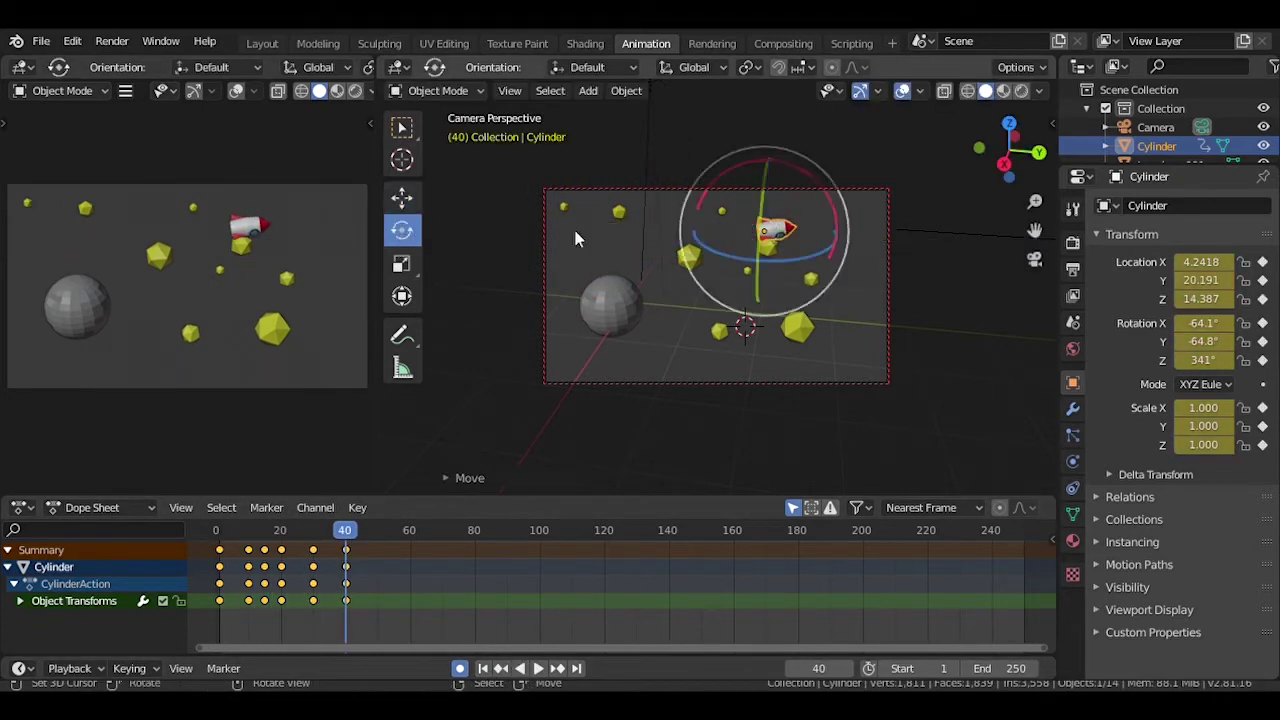
{"action": "left_click_drag", "start_coordinate": [817, 165], "coordinate": [890, 268]}
Keyframe the rocket at frame 50, moved to about Y 23.19 m, Z 9.83 m and rotated to about -211°, 8.71°, 424°
{"action": "key", "text": "Right"}
{"action": "key", "text": "Right"}
{"action": "key", "text": "Right"}
{"action": "key", "text": "Right"}
{"action": "key", "text": "Right"}
{"action": "key", "text": "Right"}
{"action": "key", "text": "Right"}
{"action": "key", "text": "Right"}
{"action": "key", "text": "Right"}
{"action": "key", "text": "Right"}
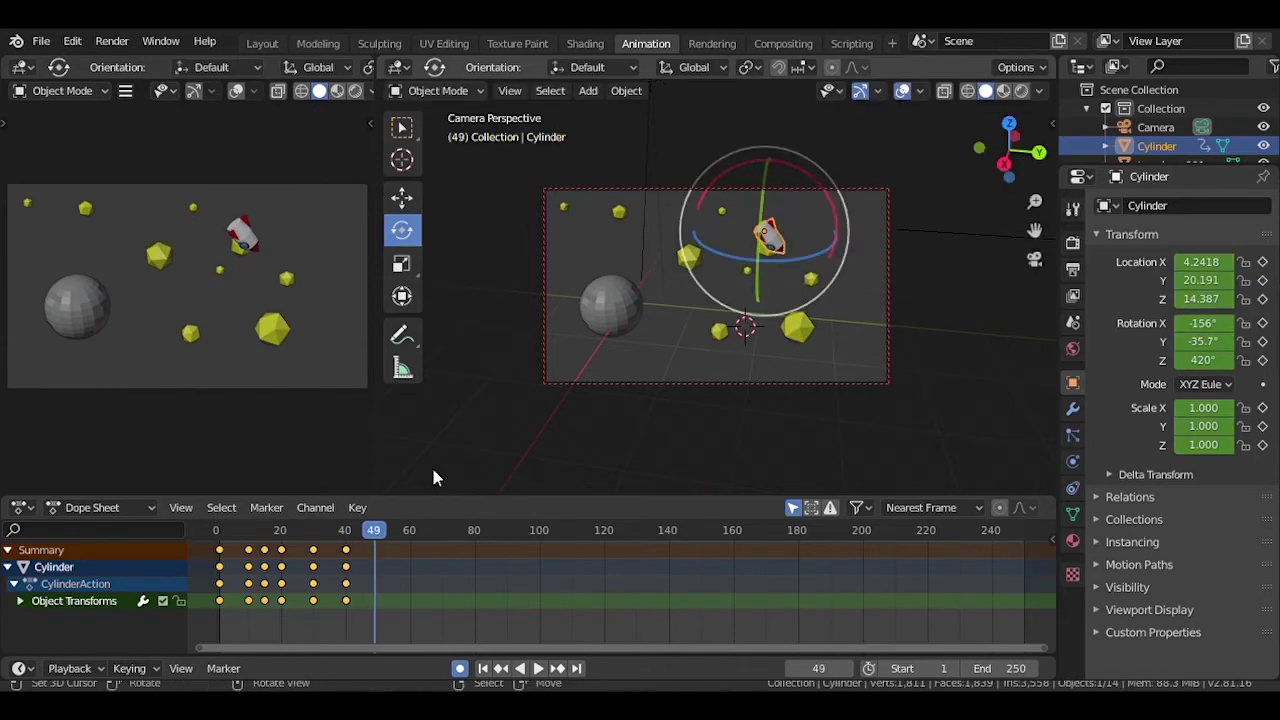
{"action": "left_click", "coordinate": [402, 197]}
{"action": "left_click_drag", "start_coordinate": [833, 238], "coordinate": [795, 268]}
{"action": "left_click", "coordinate": [402, 230]}
{"action": "left_click_drag", "start_coordinate": [840, 205], "coordinate": [866, 290]}
{"action": "left_click_drag", "start_coordinate": [790, 268], "coordinate": [800, 270]}
Keyframe the rocket at frame 60, moved to about Y 18.69 m, Z 4.06 m and rotated to about -238°, 46.9°, 410°
{"action": "mouse_move", "coordinate": [378, 530]}
{"action": "left_mouse_down"}
{"action": "mouse_move", "coordinate": [219, 530]}
{"action": "mouse_move", "coordinate": [386, 530]}
{"action": "left_mouse_up"}
{"action": "key", "text": "Right"}
{"action": "key", "text": "Right"}
{"action": "key", "text": "Right"}
{"action": "key", "text": "Right"}
{"action": "key", "text": "Right"}
{"action": "key", "text": "Right"}
{"action": "key", "text": "Right"}
{"action": "key", "text": "g"}
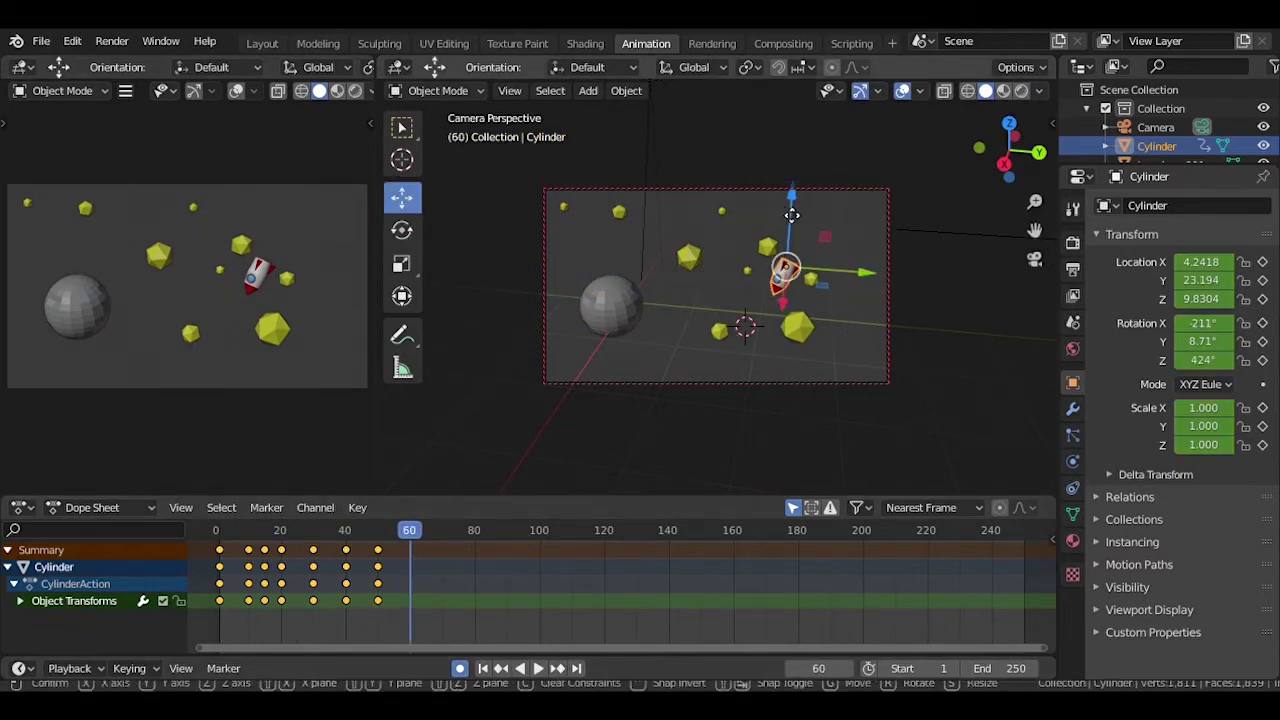
{"action": "left_click", "coordinate": [672, 305]}
{"action": "key", "text": "r"}
{"action": "left_click", "coordinate": [814, 300]}
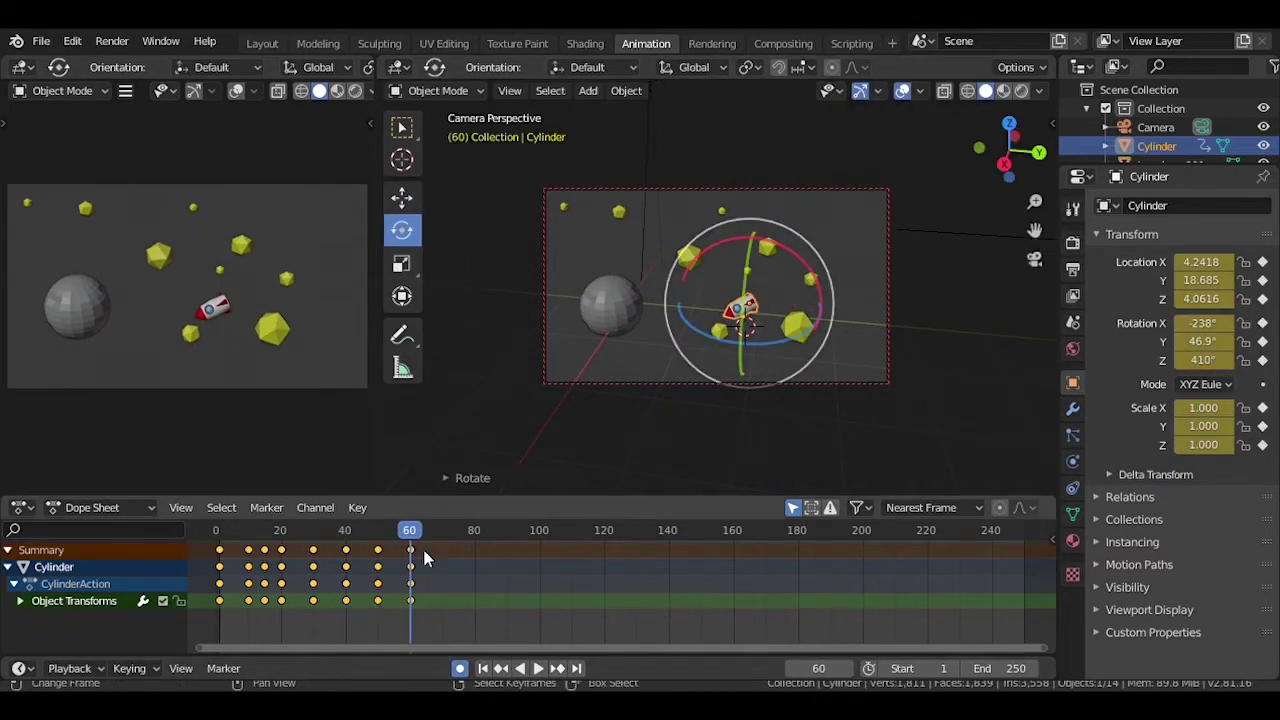
Keyframe the rocket at frame 70, moved to about Y 13.77 m, Z 3.92 m and rotated to about -343°, 54.1°, 325°
{"action": "key", "text": "Right"}
{"action": "key", "text": "Right"}
{"action": "key", "text": "Right"}
{"action": "key", "text": "Right"}
{"action": "key", "text": "Right"}
{"action": "key", "text": "Right"}
{"action": "key", "text": "Right"}
{"action": "key", "text": "Right"}
{"action": "key", "text": "Right"}
{"action": "key", "text": "Right"}
{"action": "key", "text": "g"}
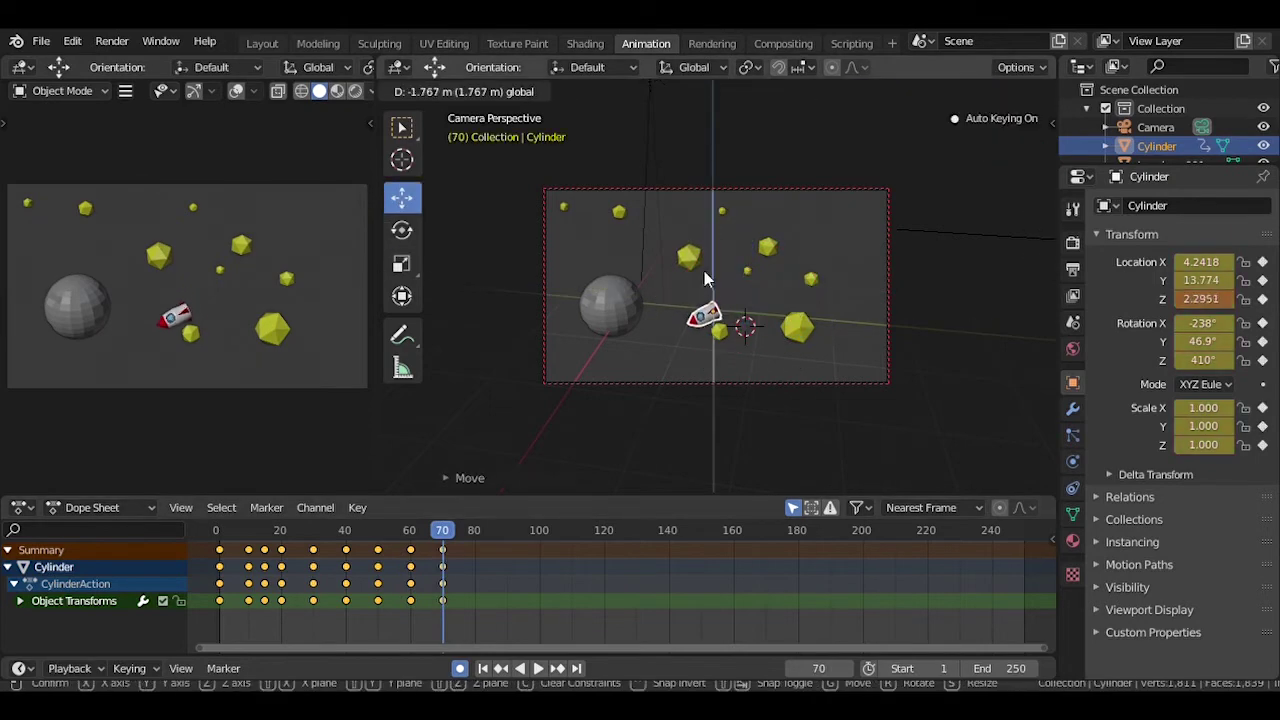
{"action": "left_click", "coordinate": [715, 256]}
{"action": "key", "text": "r"}
{"action": "key", "text": "r"}
{"action": "left_click", "coordinate": [780, 290]}
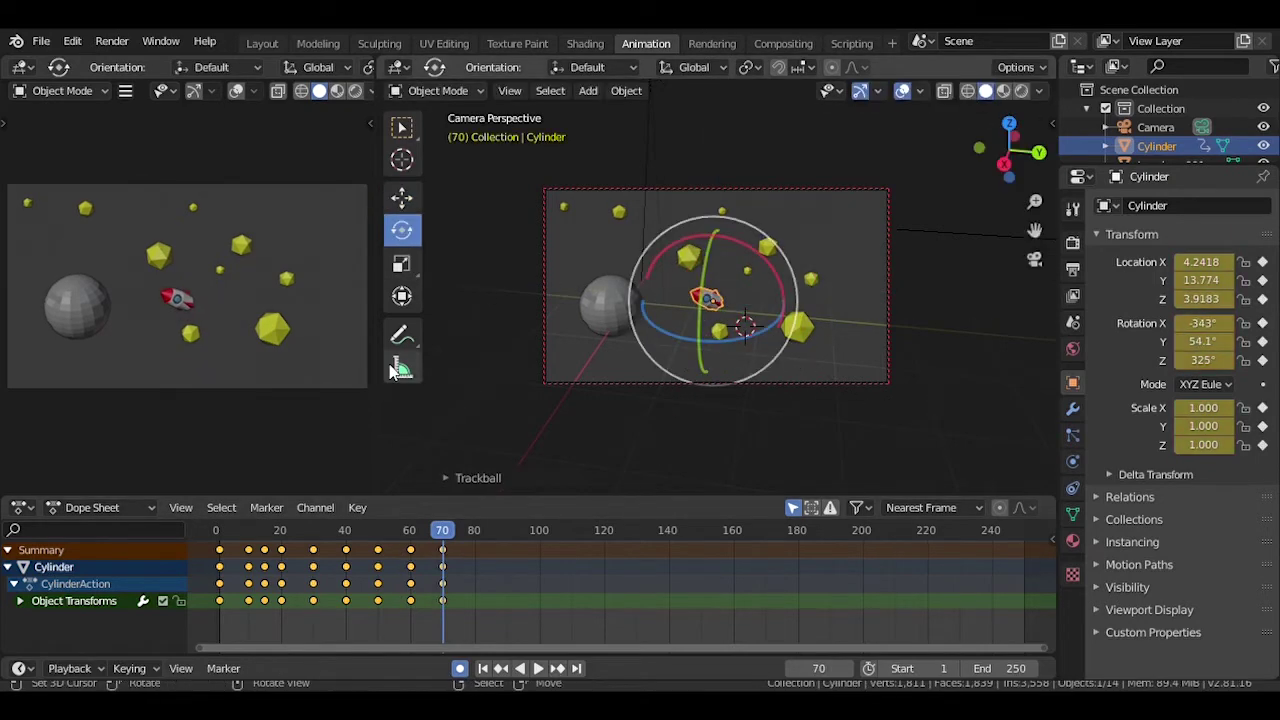
Play the animation from the start to check the rocket's loop past the asteroids
{"action": "key", "text": "shift+Left"}
{"action": "key", "text": "space"}
{"action": "key", "text": "space"}
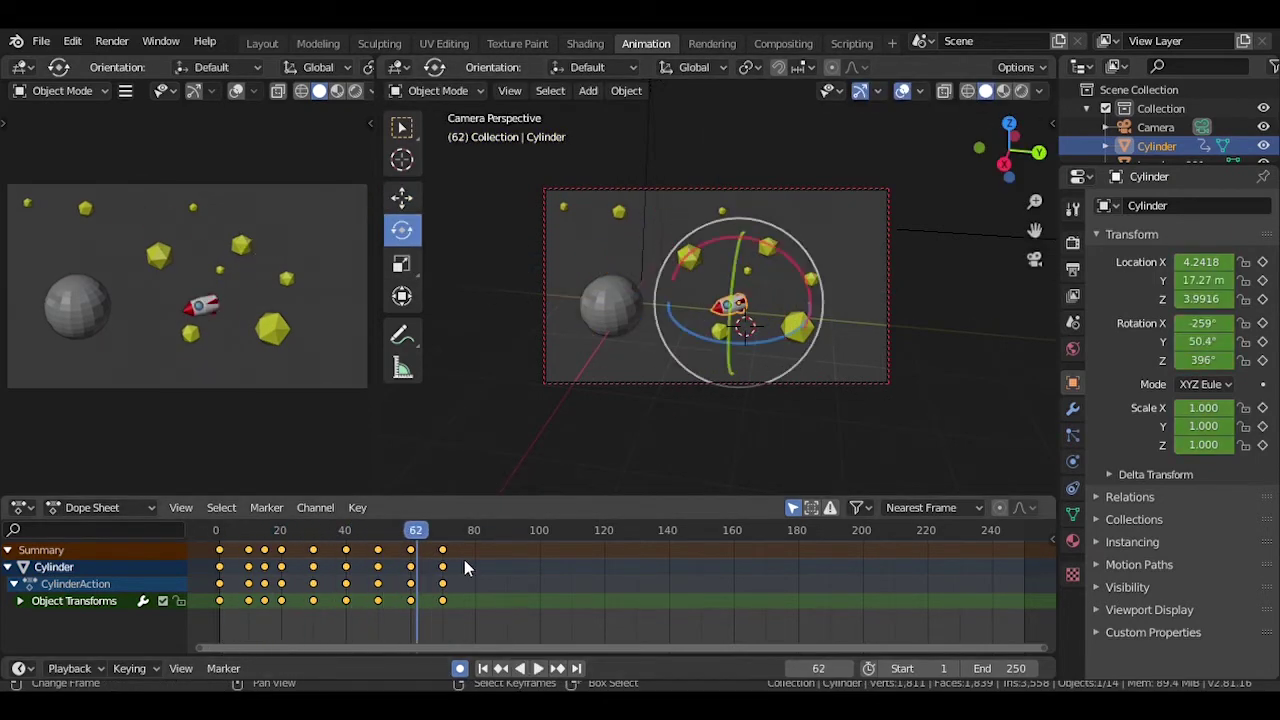
Keyframe the rocket at frame 80, moving it closer to the camera and adjusting its sideways position
{"action": "left_click", "coordinate": [450, 532]}
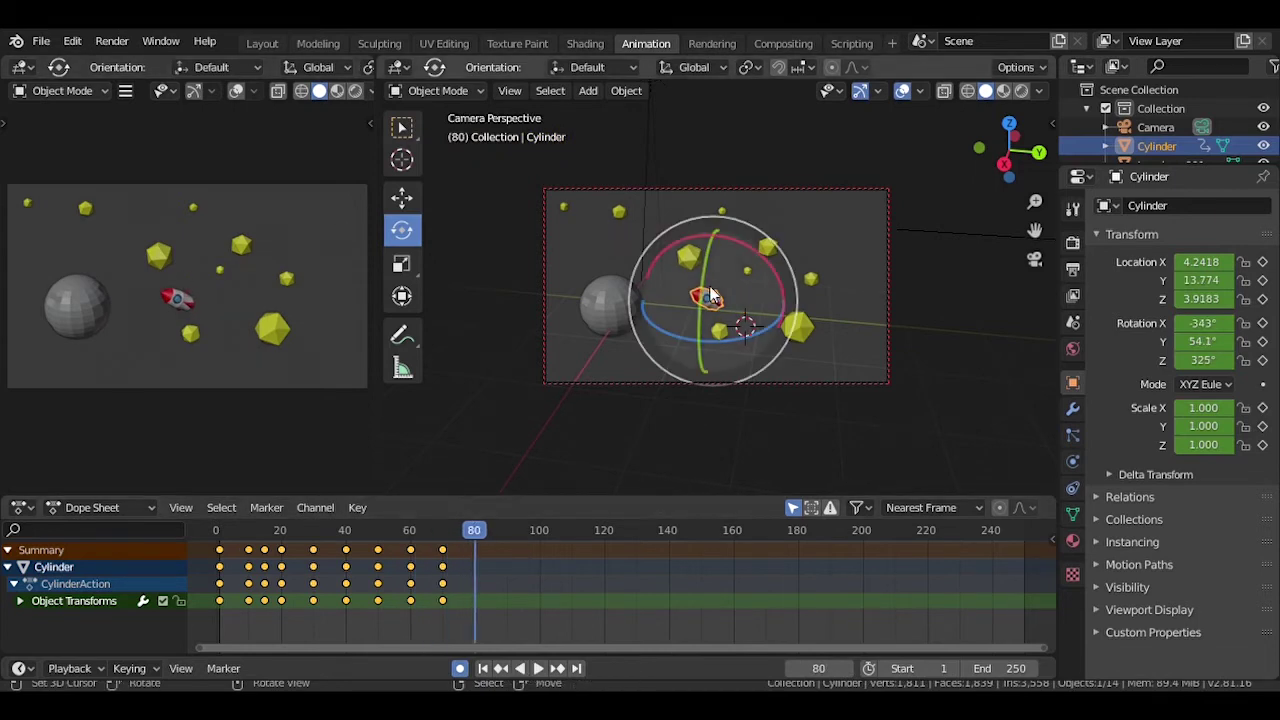
{"action": "key", "text": "g"}
{"action": "left_click", "coordinate": [680, 345]}
{"action": "mouse_move", "coordinate": [680, 340]}
{"action": "left_mouse_down"}
{"action": "mouse_move", "coordinate": [700, 338]}
{"action": "mouse_move", "coordinate": [690, 322]}
{"action": "mouse_move", "coordinate": [679, 348]}
{"action": "left_mouse_up"}
{"action": "left_click", "coordinate": [403, 203]}
{"action": "left_click_drag", "start_coordinate": [698, 284], "coordinate": [774, 298]}
Keyframe the rocket at frame 90, moved higher and nearer the camera and rotated to about -350°, 55.2°, 394°
{"action": "key", "text": "Right"}
{"action": "key", "text": "Right"}
{"action": "key", "text": "Right"}
{"action": "key", "text": "Right"}
{"action": "key", "text": "Right"}
{"action": "key", "text": "Right"}
{"action": "key", "text": "Right"}
{"action": "key", "text": "Right"}
{"action": "key", "text": "Right"}
{"action": "key", "text": "Right"}
{"action": "left_click", "coordinate": [403, 230]}
{"action": "left_click_drag", "start_coordinate": [655, 308], "coordinate": [671, 368]}
{"action": "left_click", "coordinate": [408, 199]}
{"action": "left_click_drag", "start_coordinate": [690, 272], "coordinate": [724, 205]}
{"action": "left_click_drag", "start_coordinate": [667, 289], "coordinate": [638, 333]}
{"action": "left_click_drag", "start_coordinate": [738, 287], "coordinate": [758, 303]}
{"action": "left_click_drag", "start_coordinate": [654, 337], "coordinate": [650, 346]}
{"action": "left_click_drag", "start_coordinate": [669, 236], "coordinate": [667, 214]}
{"action": "left_click_drag", "start_coordinate": [649, 322], "coordinate": [687, 360]}
Keyframe the rocket at frame 100 filling the camera view, at about 54.48, 22.85, 33.04 m with rotation of about -344°, 54.3°, 393°
{"action": "key", "text": "Right"}
{"action": "key", "text": "Right"}
{"action": "key", "text": "Right"}
{"action": "key", "text": "Right"}
{"action": "key", "text": "Right"}
{"action": "key", "text": "Right"}
{"action": "key", "text": "Right"}
{"action": "key", "text": "Right"}
{"action": "key", "text": "Right"}
{"action": "key", "text": "Right"}
{"action": "left_click_drag", "start_coordinate": [701, 232], "coordinate": [703, 212]}
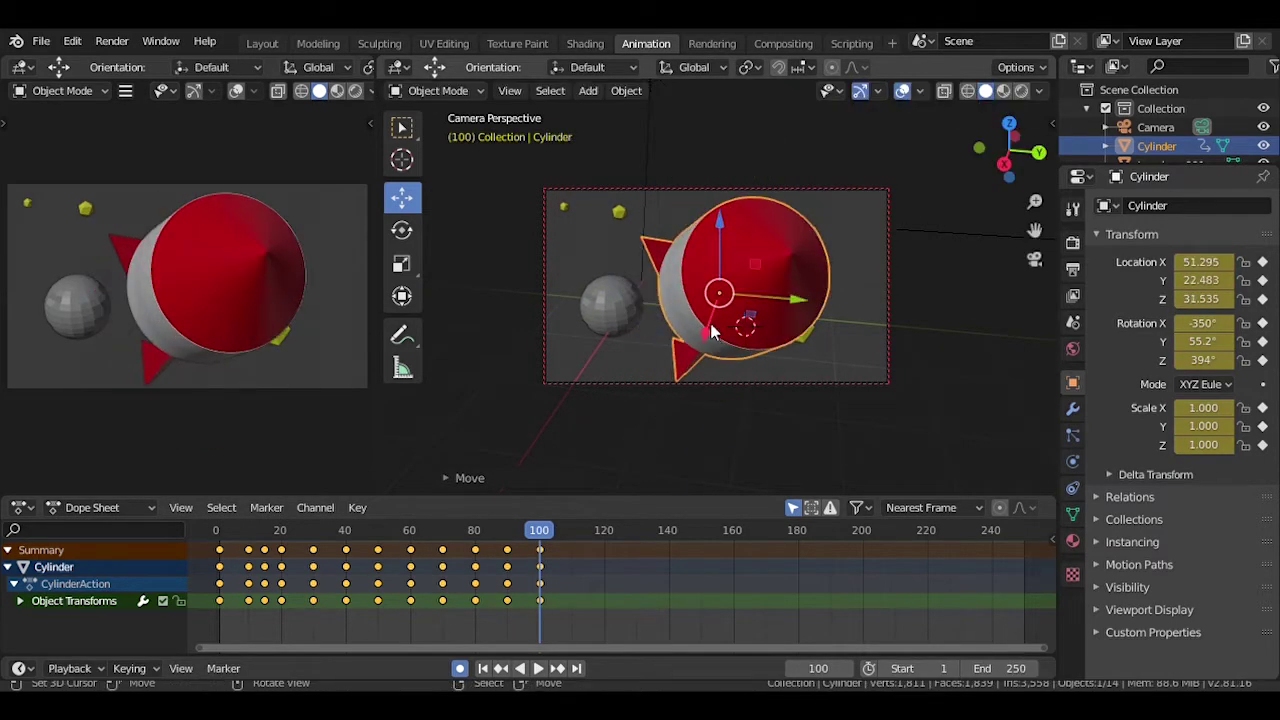
{"action": "left_click_drag", "start_coordinate": [711, 331], "coordinate": [702, 352]}
{"action": "left_click_drag", "start_coordinate": [717, 236], "coordinate": [719, 214]}
{"action": "left_click_drag", "start_coordinate": [722, 325], "coordinate": [758, 320]}
{"action": "left_click", "coordinate": [402, 230]}
{"action": "left_click_drag", "start_coordinate": [624, 274], "coordinate": [713, 325]}
{"action": "left_click", "coordinate": [402, 197]}
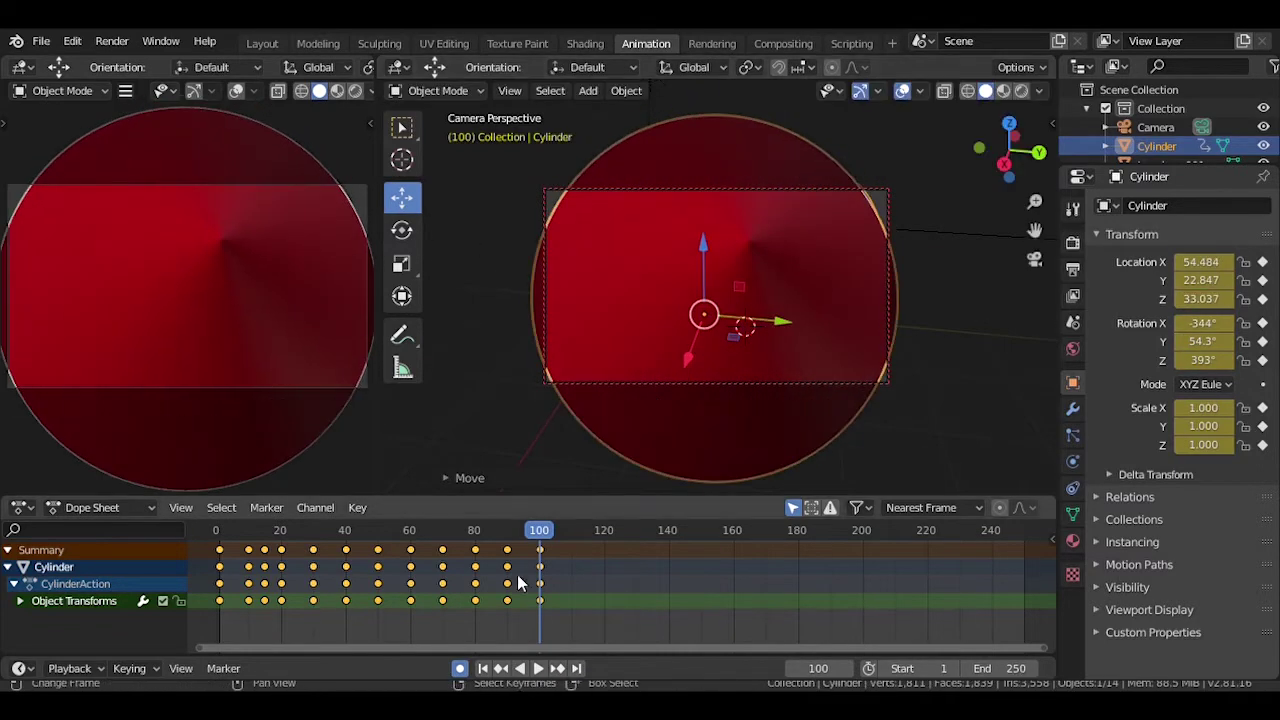
Play the animation from the first frame through frame 105 to check the approach to the camera
{"action": "left_click", "coordinate": [483, 668]}
{"action": "left_click", "coordinate": [537, 668]}
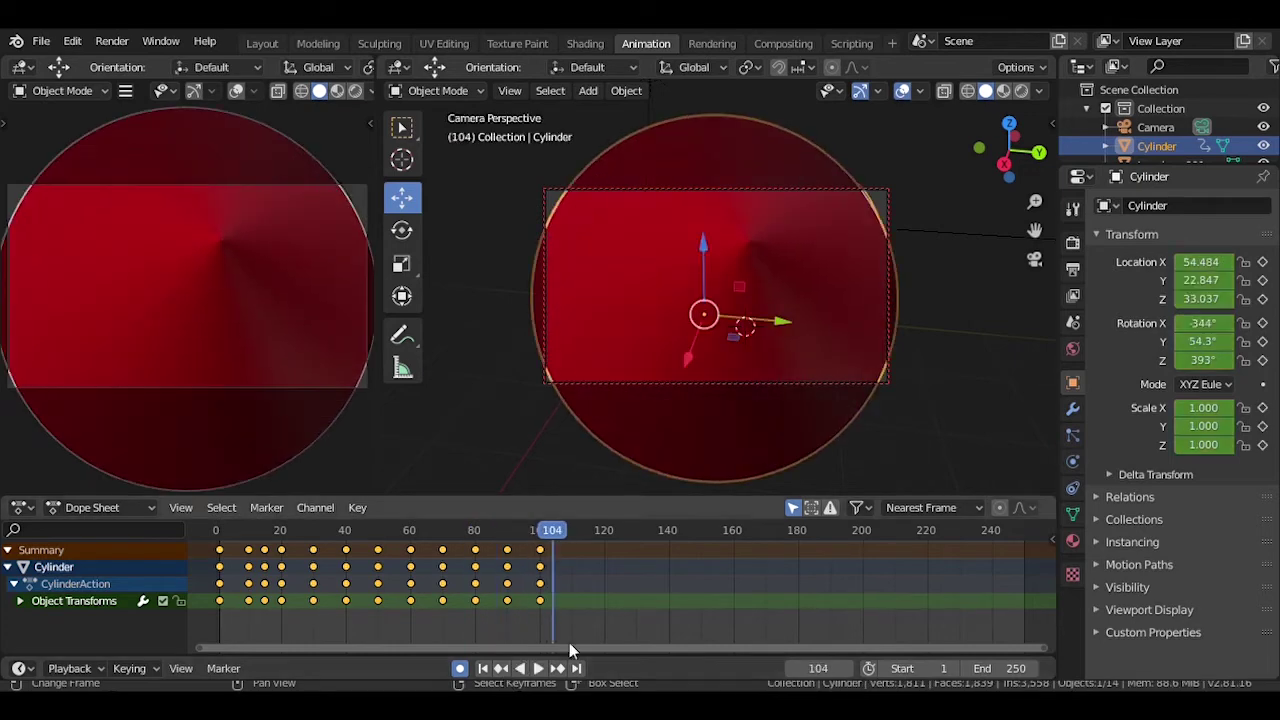
{"action": "key", "text": "space"}
Keyframe the rocket at frame 105, moved to about X 55.08 m, Z 33.17 m and rotated to about -344°, 53.5°, 392°
{"action": "left_click_drag", "start_coordinate": [697, 234], "coordinate": [697, 271]}
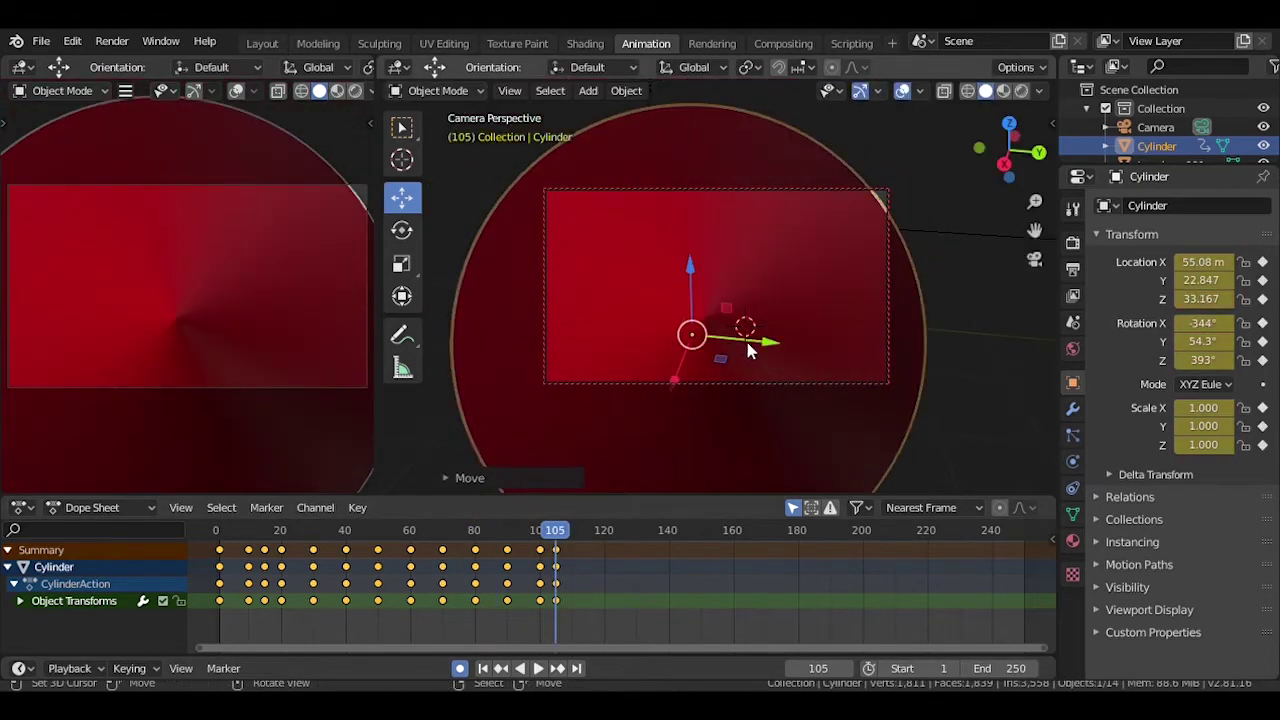
{"action": "left_click", "coordinate": [402, 230]}
{"action": "left_click_drag", "start_coordinate": [723, 374], "coordinate": [671, 354]}
{"action": "left_click", "coordinate": [402, 197]}
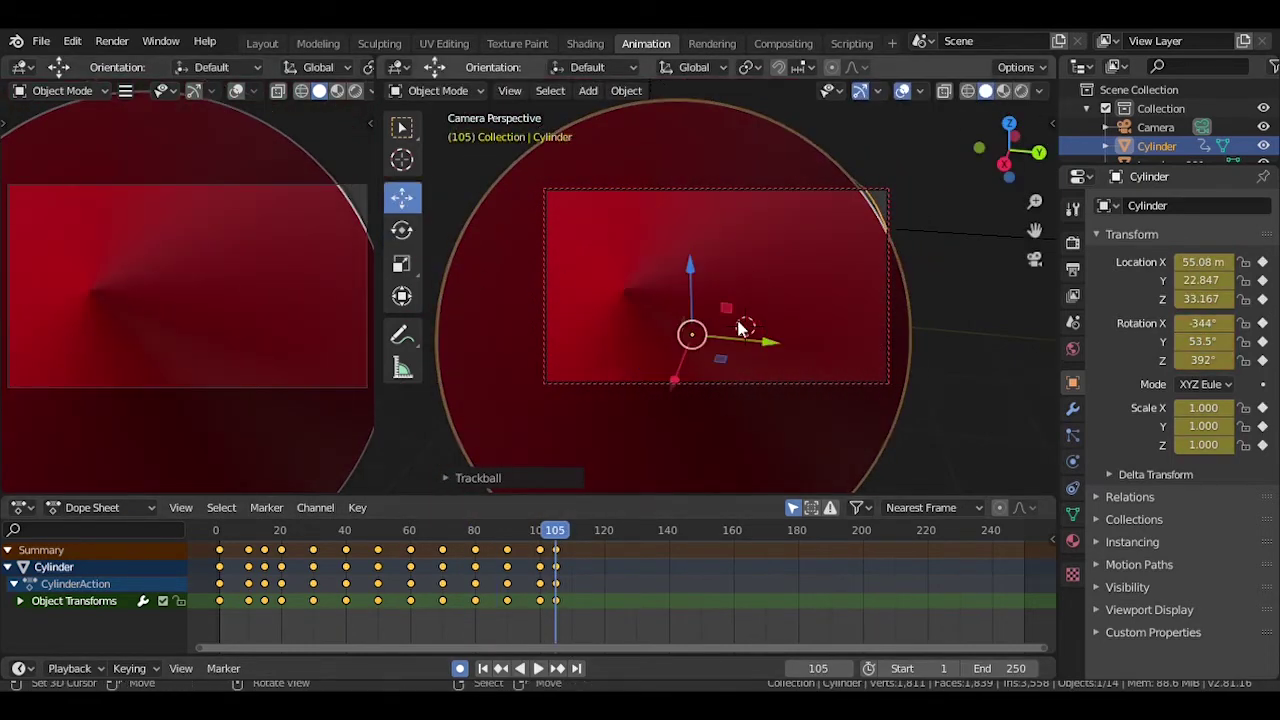
{"action": "left_click_drag", "start_coordinate": [757, 342], "coordinate": [772, 343]}
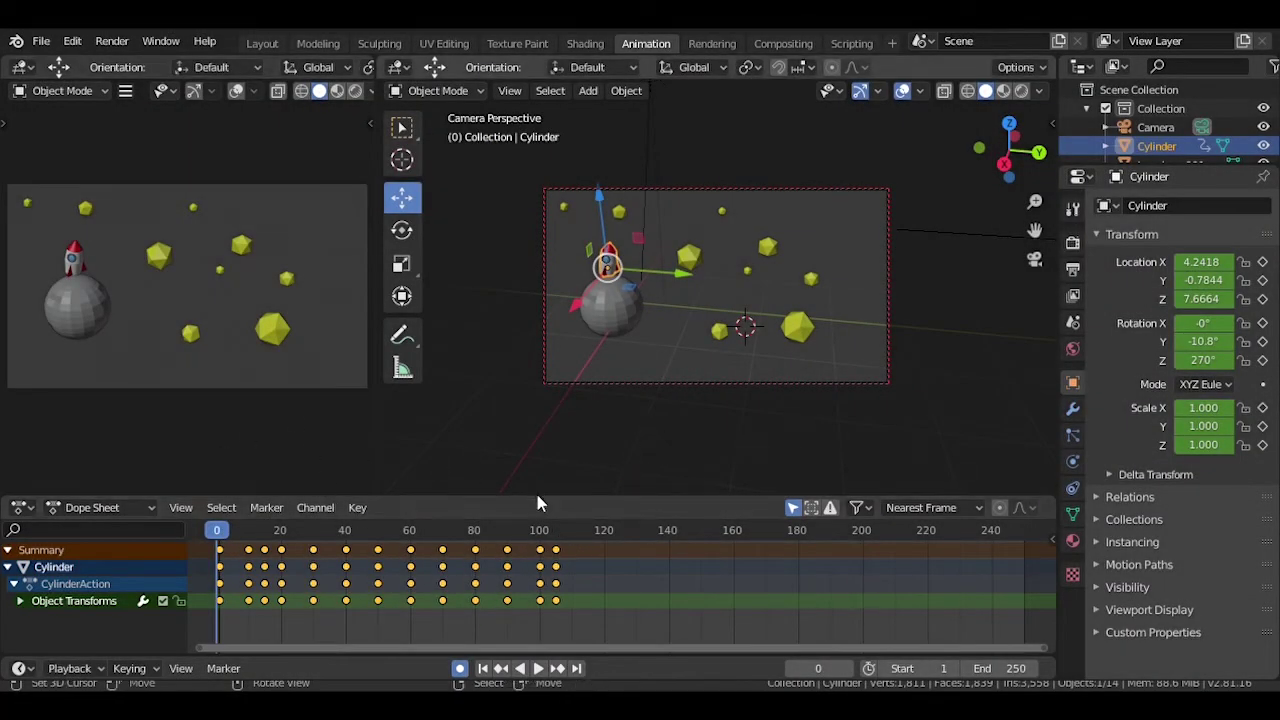
Play the complete animation to review the flight and return to frame 1
{"action": "left_click", "coordinate": [563, 531]}
{"action": "left_click", "coordinate": [217, 535]}
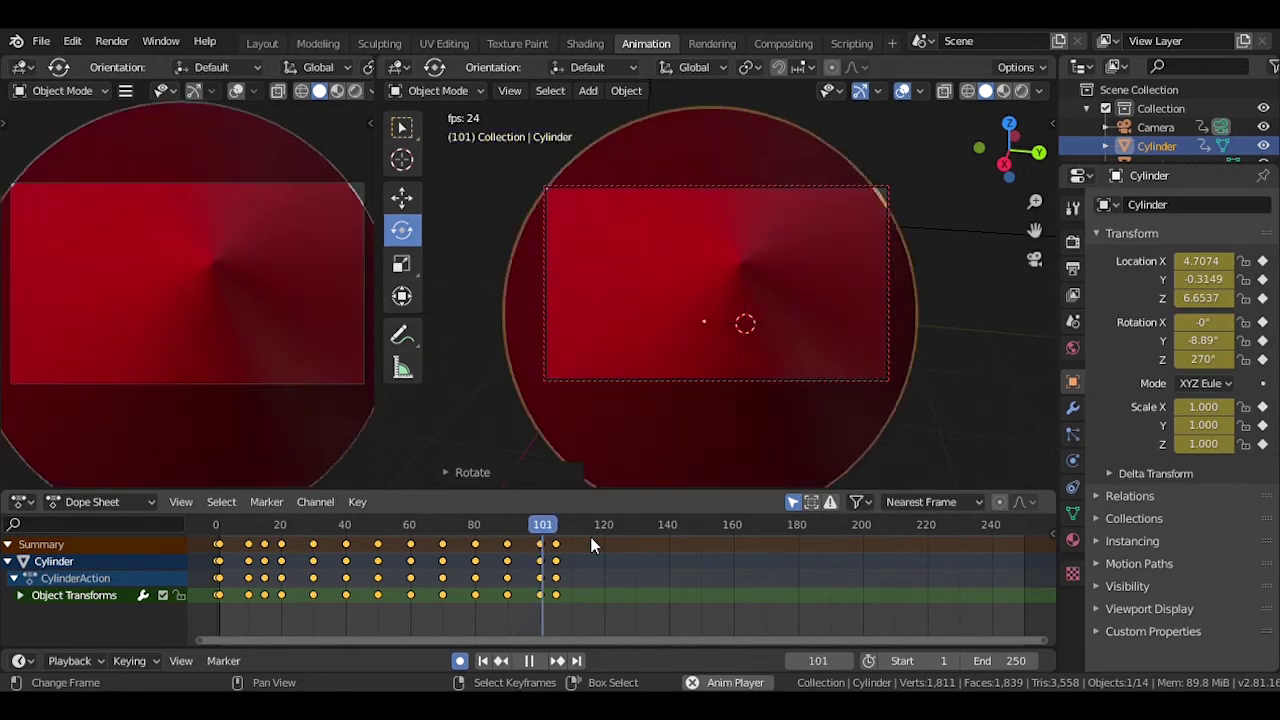
{"action": "key", "text": "space"}
{"action": "left_click", "coordinate": [219, 521]}
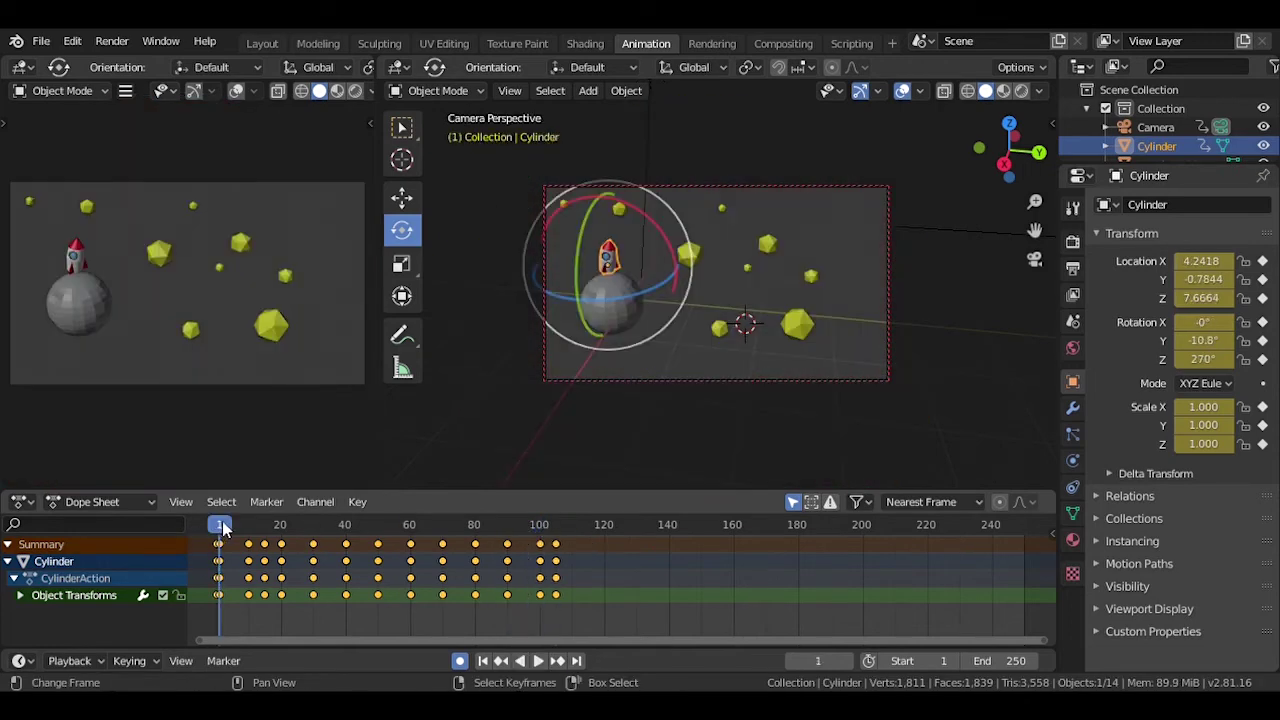
Switch to the Layout workspace and set the render output file format to AVI JPEG
{"action": "left_click", "coordinate": [270, 42]}
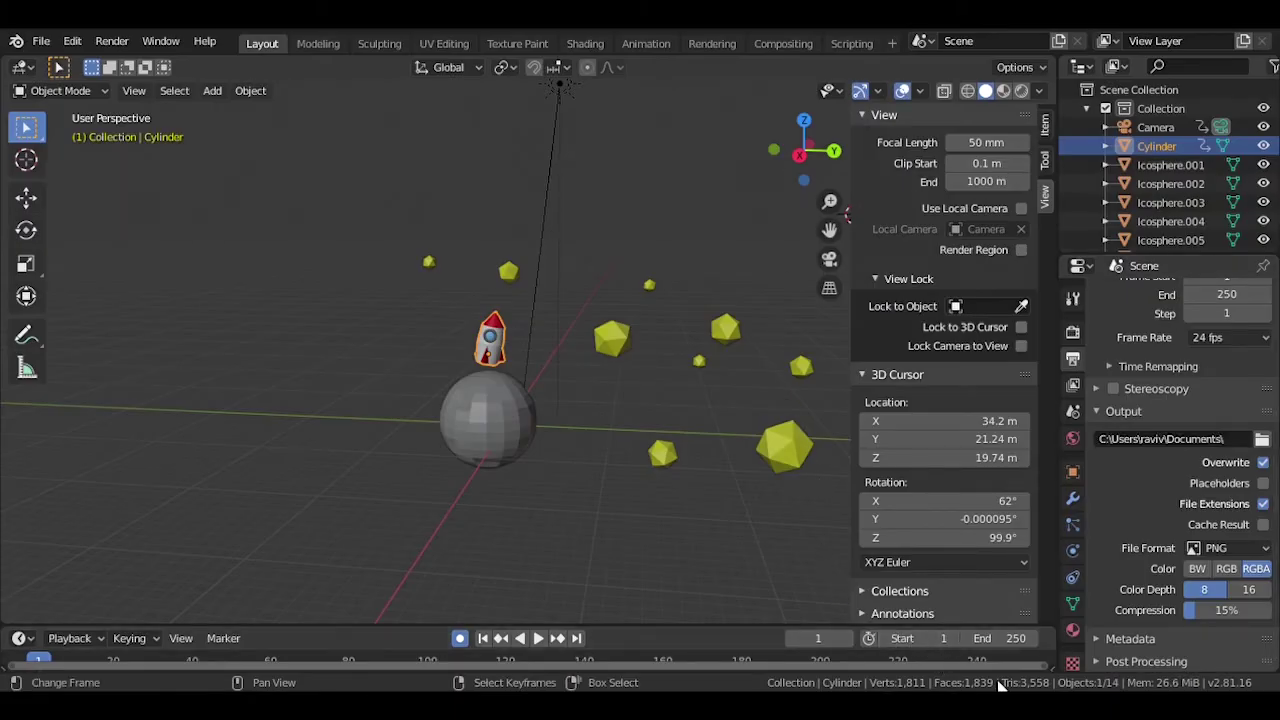
{"action": "left_click", "coordinate": [1230, 550]}
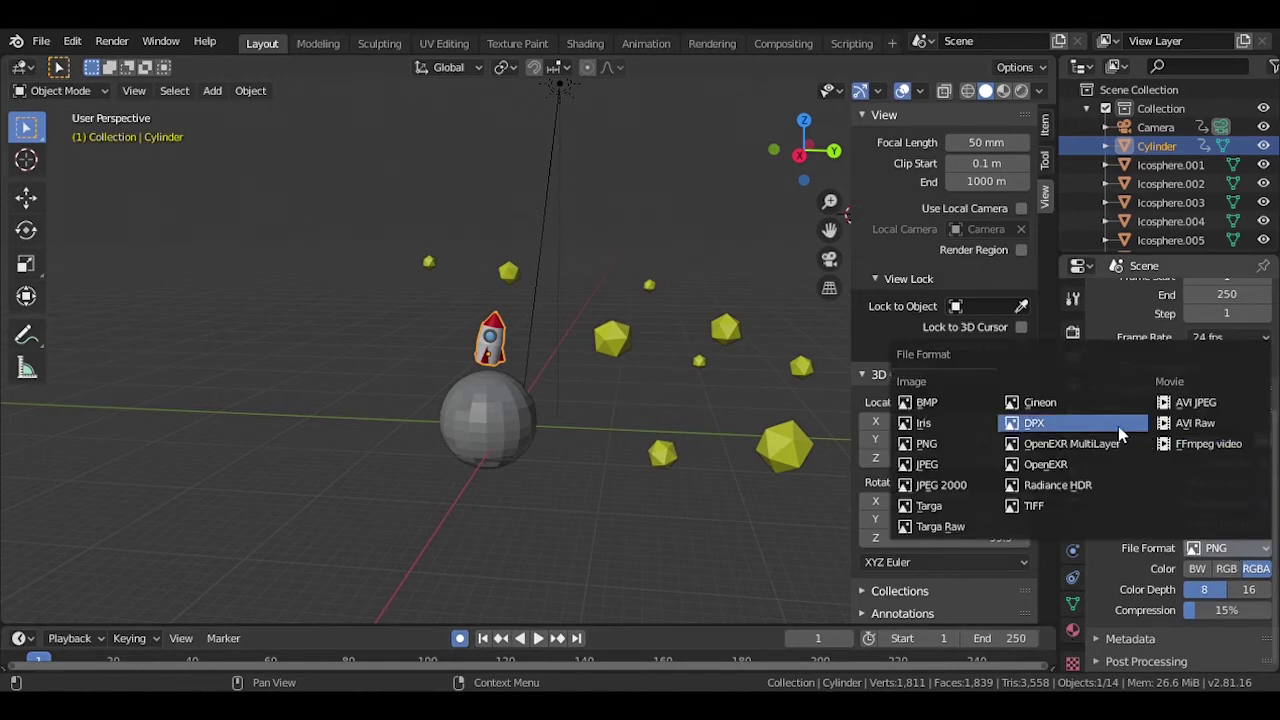
{"action": "left_click", "coordinate": [1196, 405]}
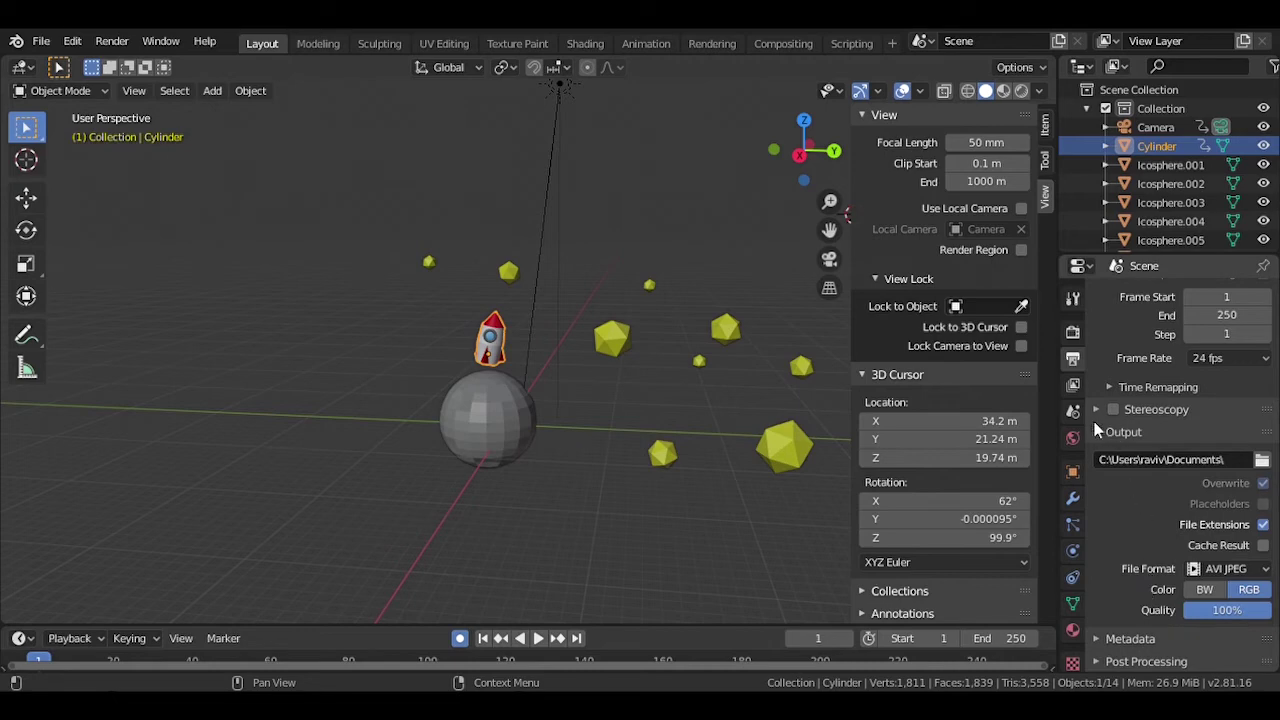
Set the scene's end frame to 105 and render the animation
{"action": "scroll", "coordinate": [1157, 343], "scroll_direction": "up", "scroll_amount": 2}
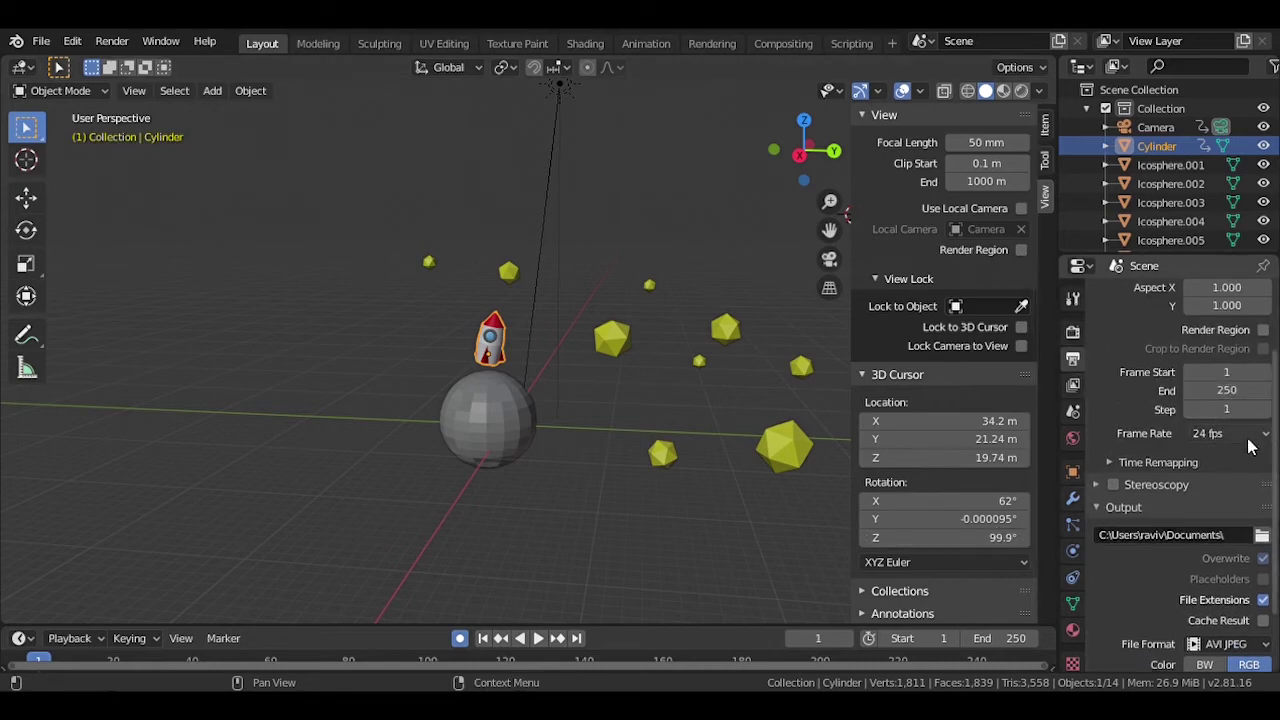
{"action": "left_click", "coordinate": [1245, 482]}
{"action": "type", "text": "1"}
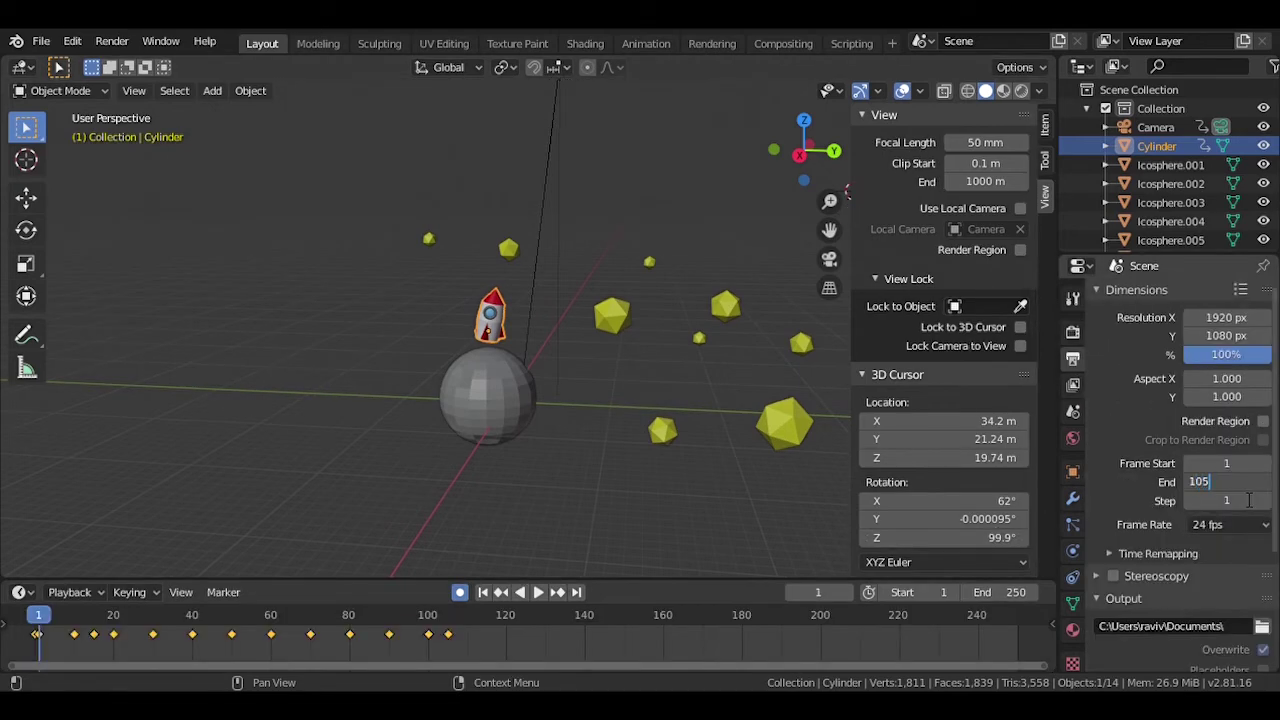
{"action": "type", "text": "05"}
{"action": "key", "text": "Return"}
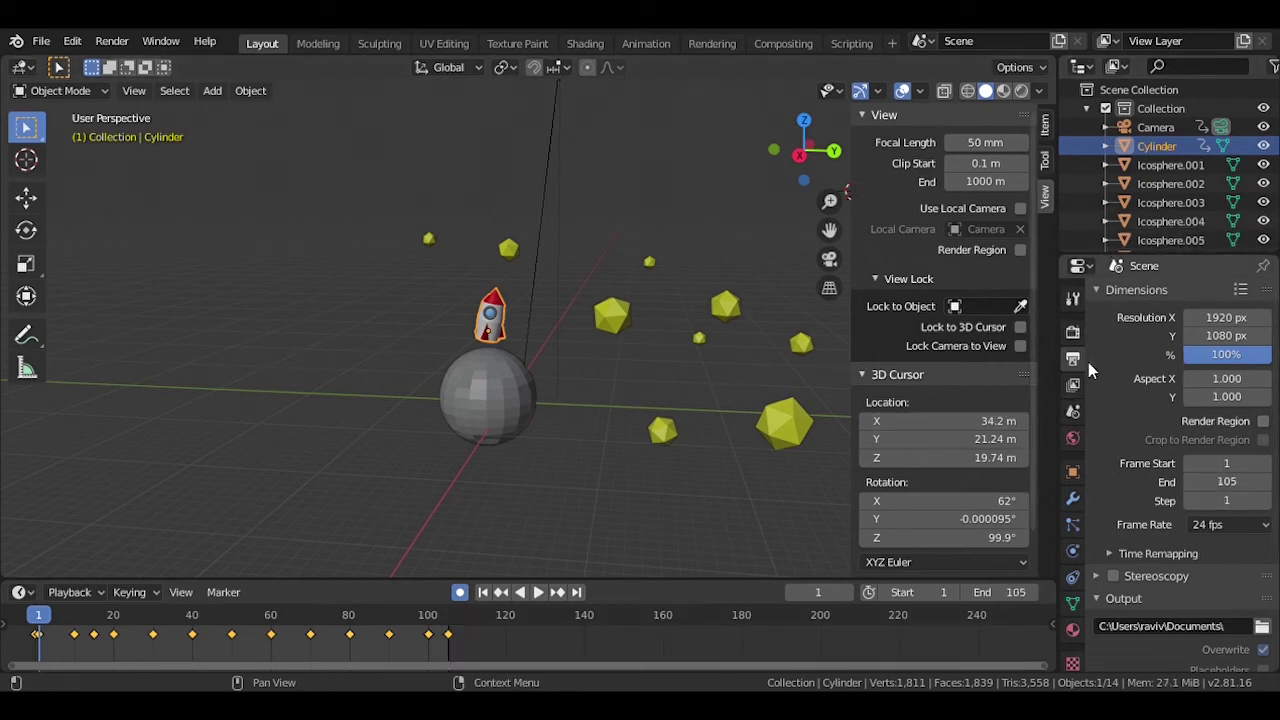
{"action": "left_click", "coordinate": [112, 41]}
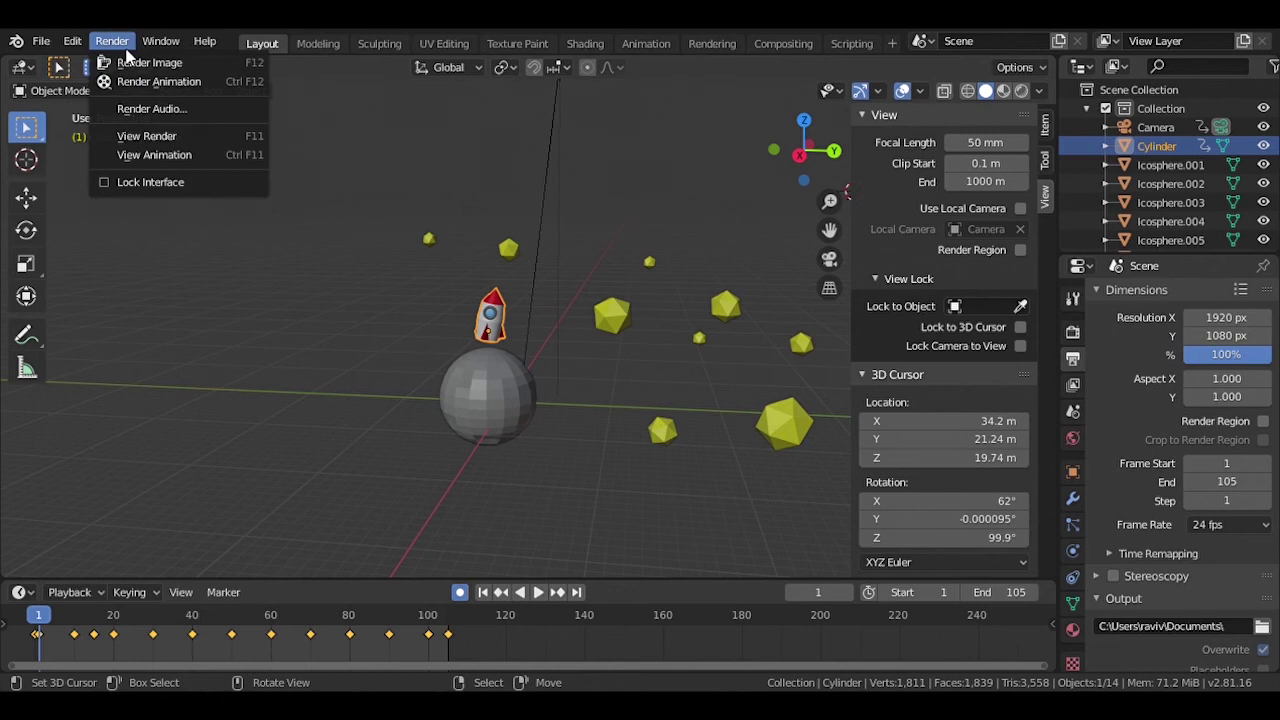
{"action": "left_click", "coordinate": [166, 82]}
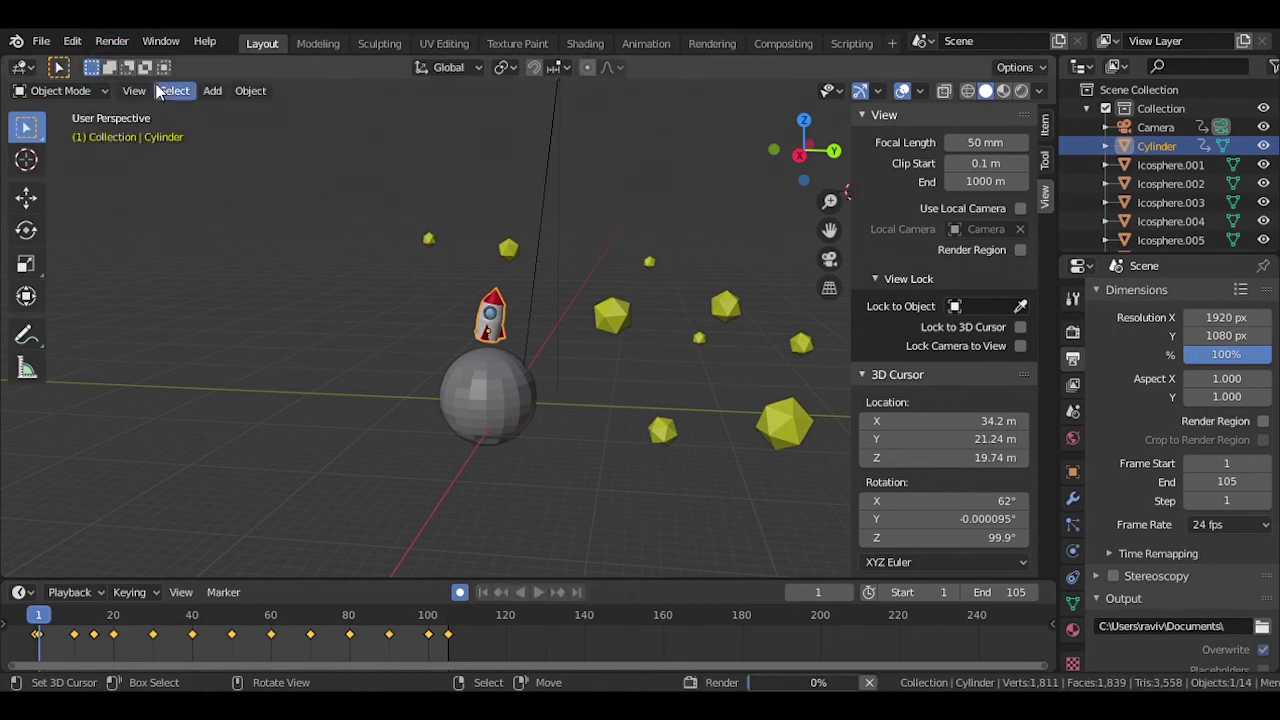